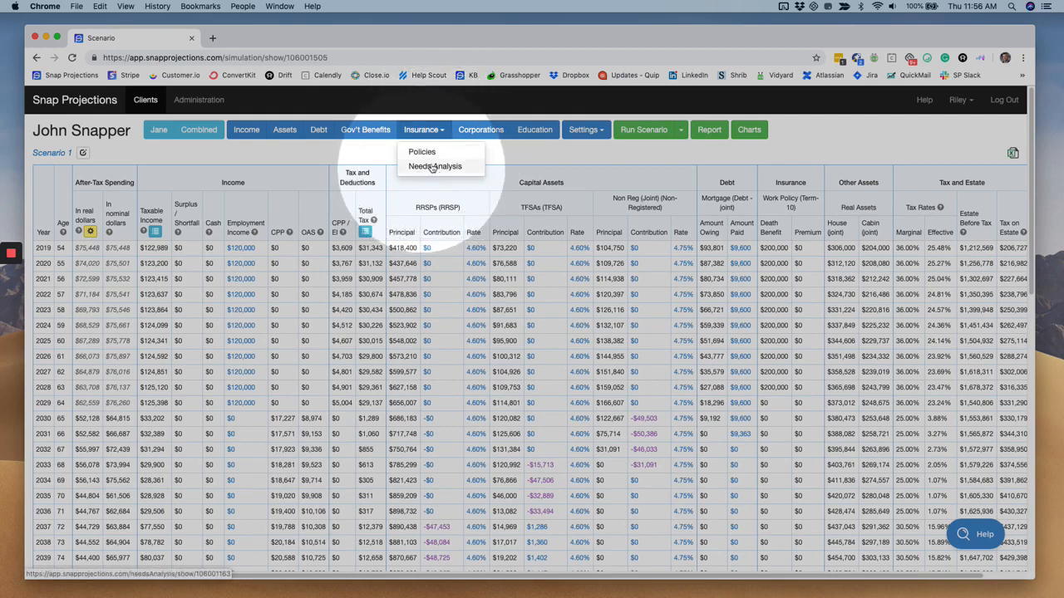
- Review the client's insurance policies and the blank whole life policy form, cancel the form, and return to the planning page
{"action": "left_click", "coordinate": [427, 153]}
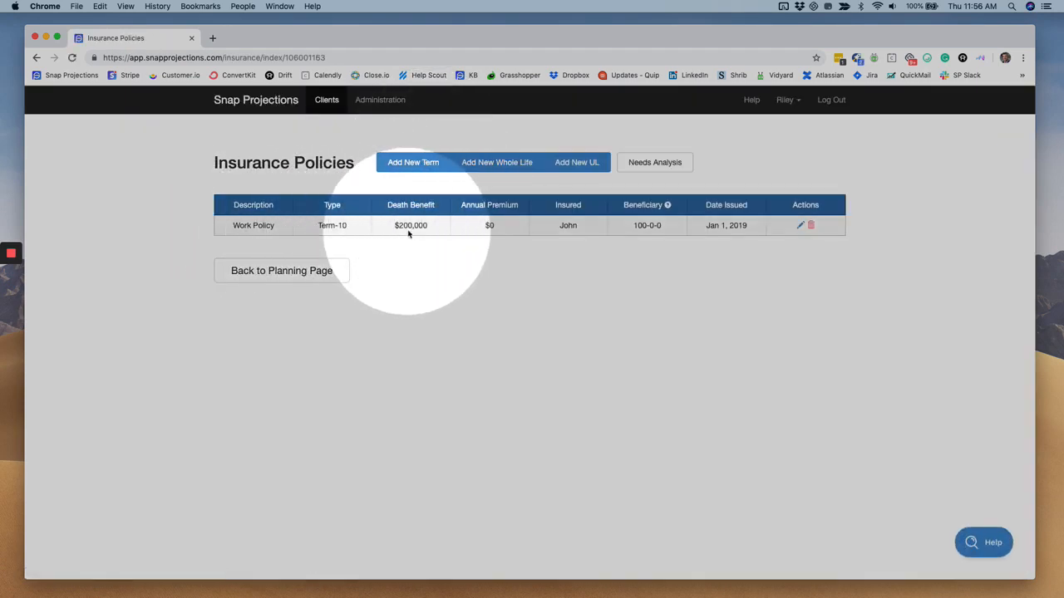
{"action": "left_click", "coordinate": [488, 172]}
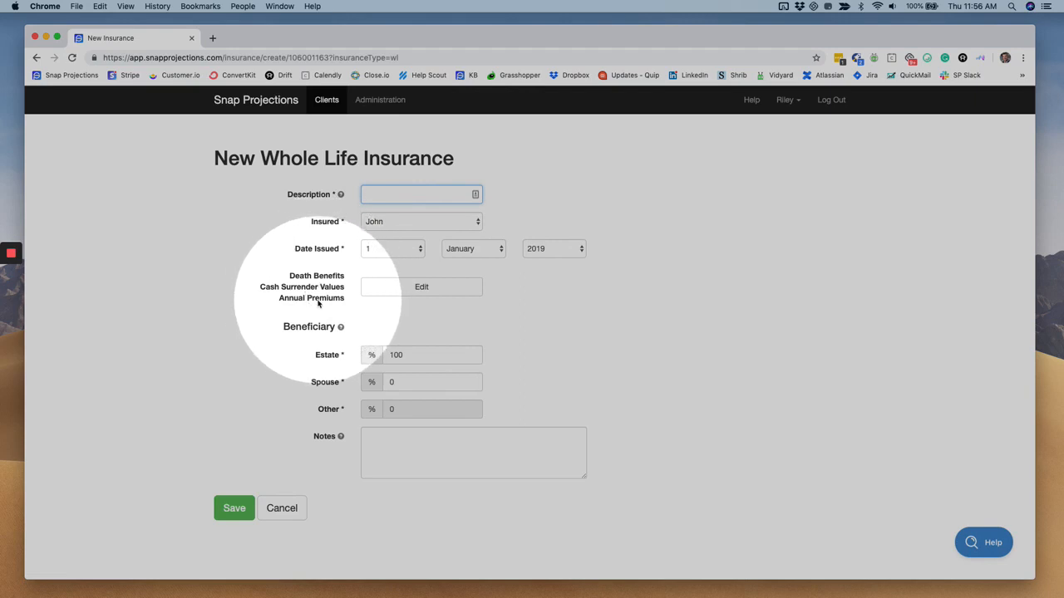
{"action": "left_click", "coordinate": [283, 507]}
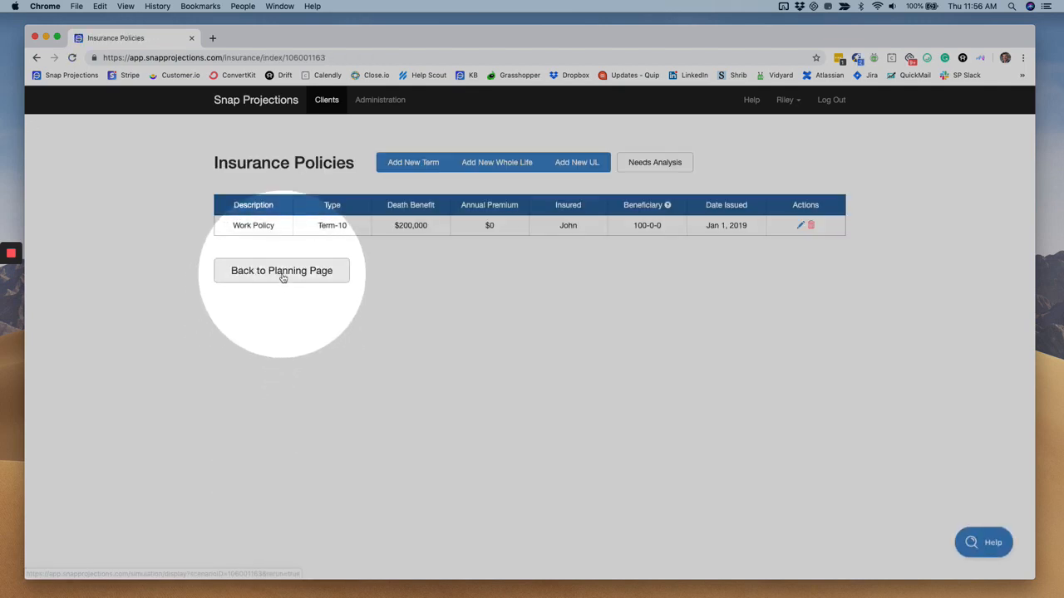
{"action": "left_click", "coordinate": [282, 277]}
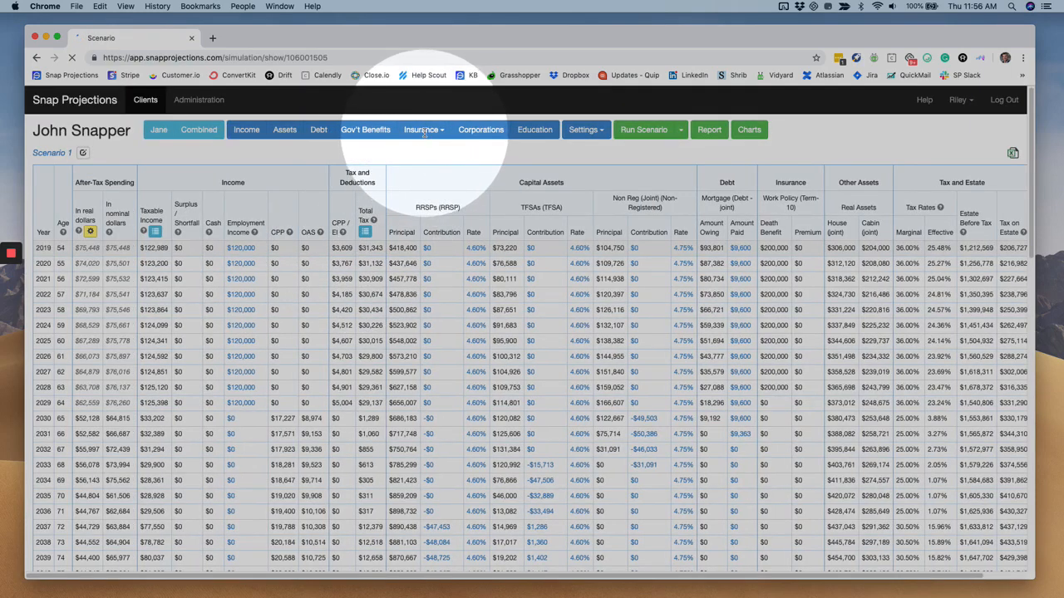
- Open the Insurance Needs Analysis, examine its income, debt, expense and existing resources sections, and leave without saving
{"action": "left_click", "coordinate": [423, 131]}
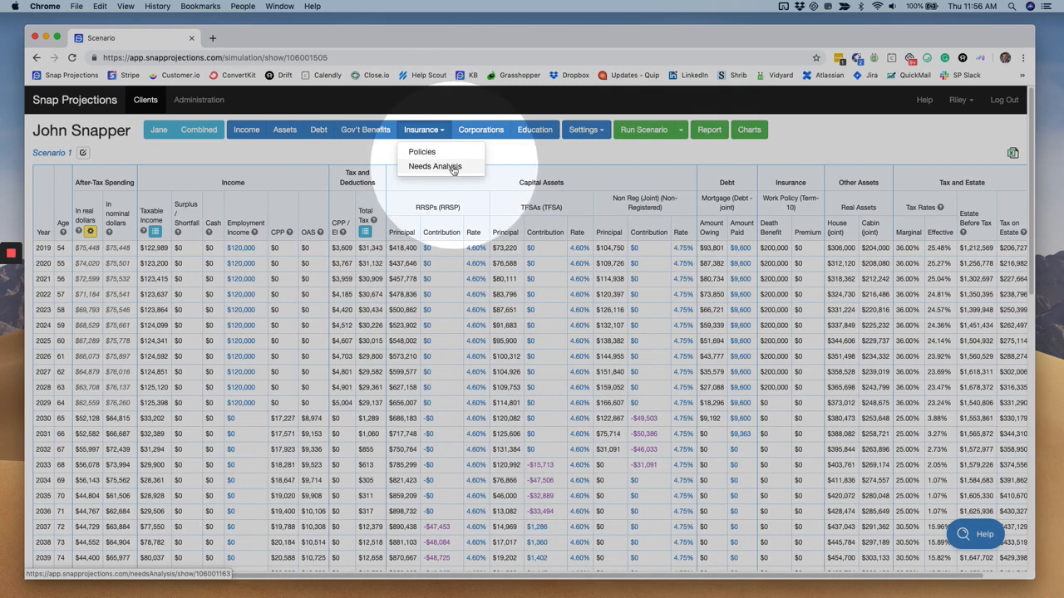
{"action": "left_click", "coordinate": [434, 166]}
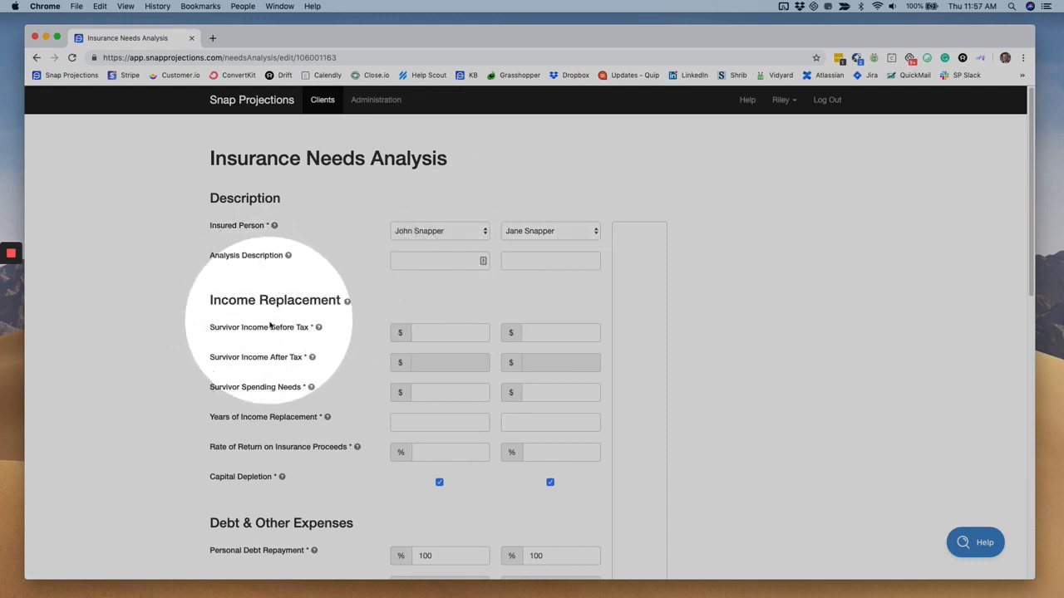
{"action": "scroll", "coordinate": [294, 337], "scroll_direction": "down", "scroll_amount": 5}
{"action": "scroll", "coordinate": [301, 341], "scroll_direction": "down", "scroll_amount": 1}
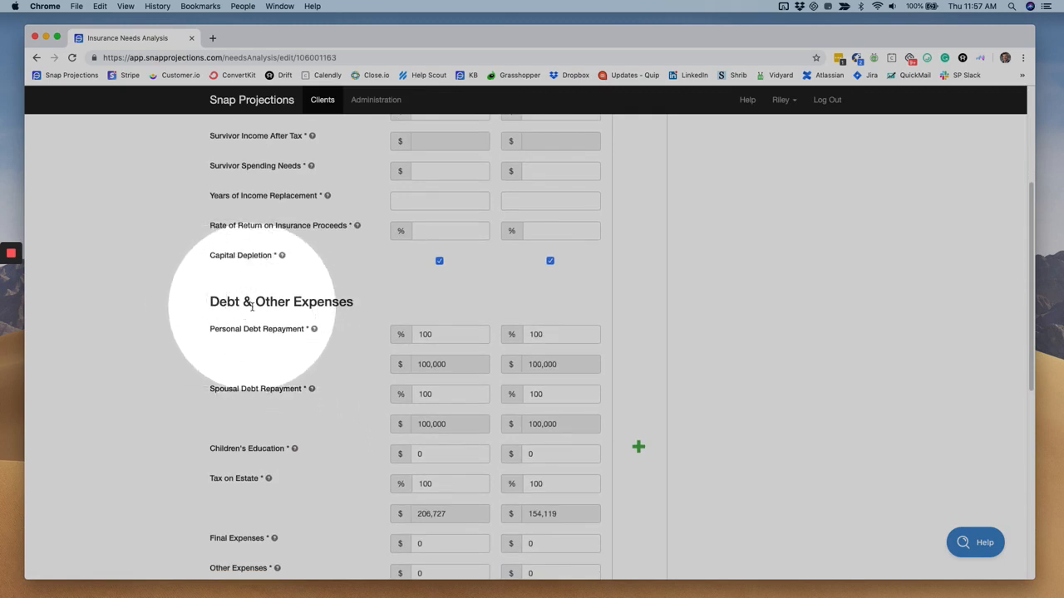
{"action": "scroll", "coordinate": [302, 363], "scroll_direction": "down", "scroll_amount": 3}
{"action": "scroll", "coordinate": [251, 423], "scroll_direction": "down", "scroll_amount": 2}
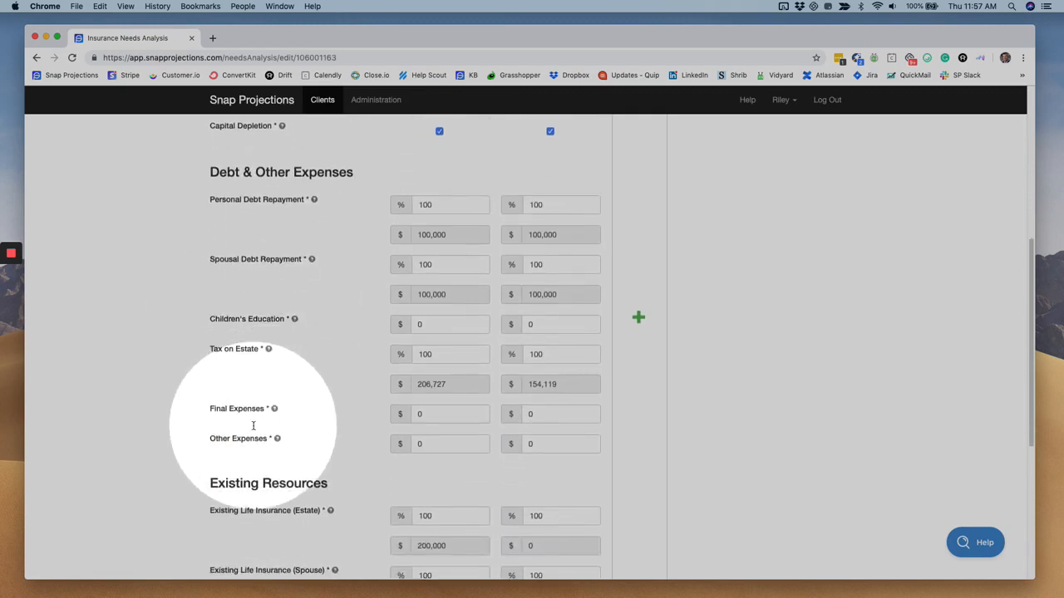
{"action": "scroll", "coordinate": [299, 325], "scroll_direction": "down", "scroll_amount": 6}
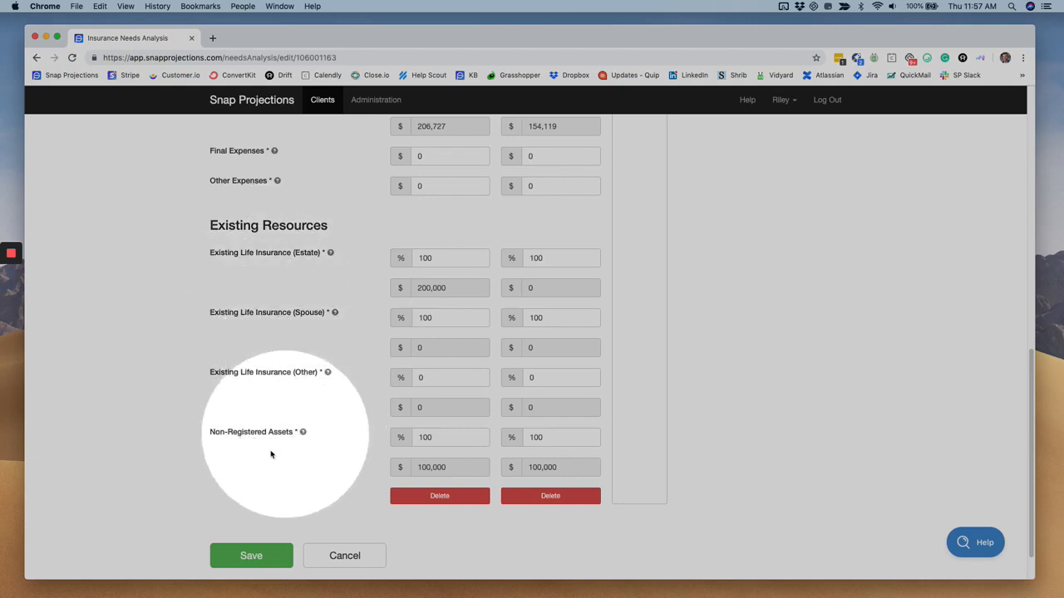
{"action": "left_click", "coordinate": [338, 557]}
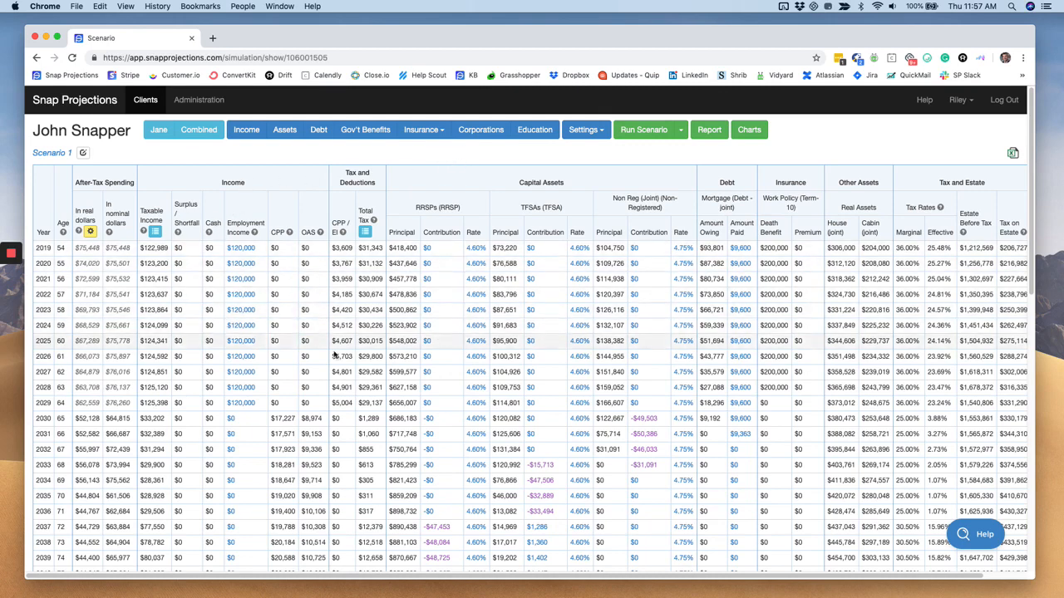
{"action": "left_click", "coordinate": [425, 131]}
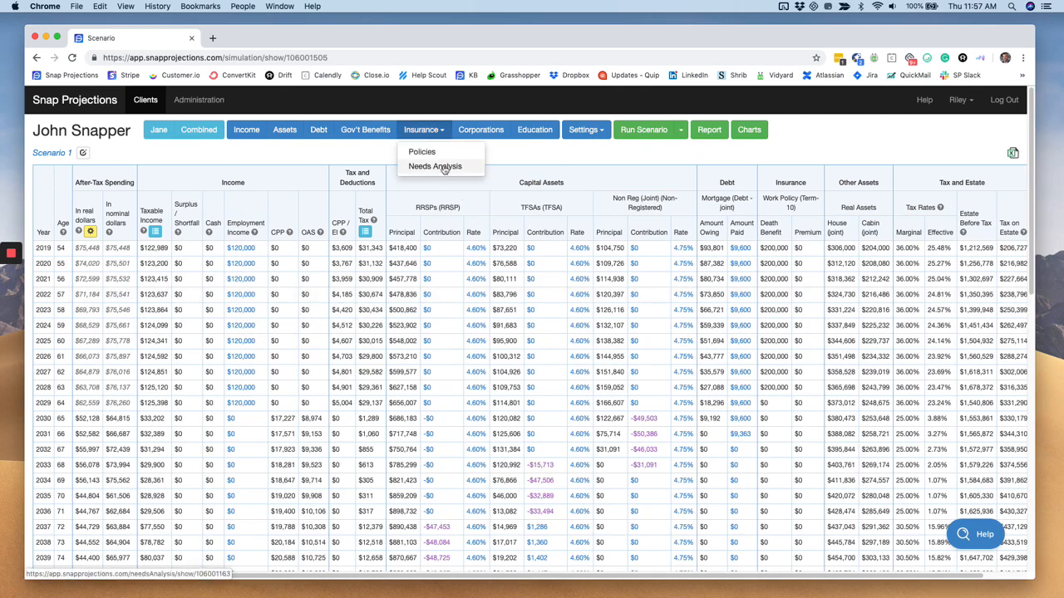
{"action": "left_click", "coordinate": [589, 171]}
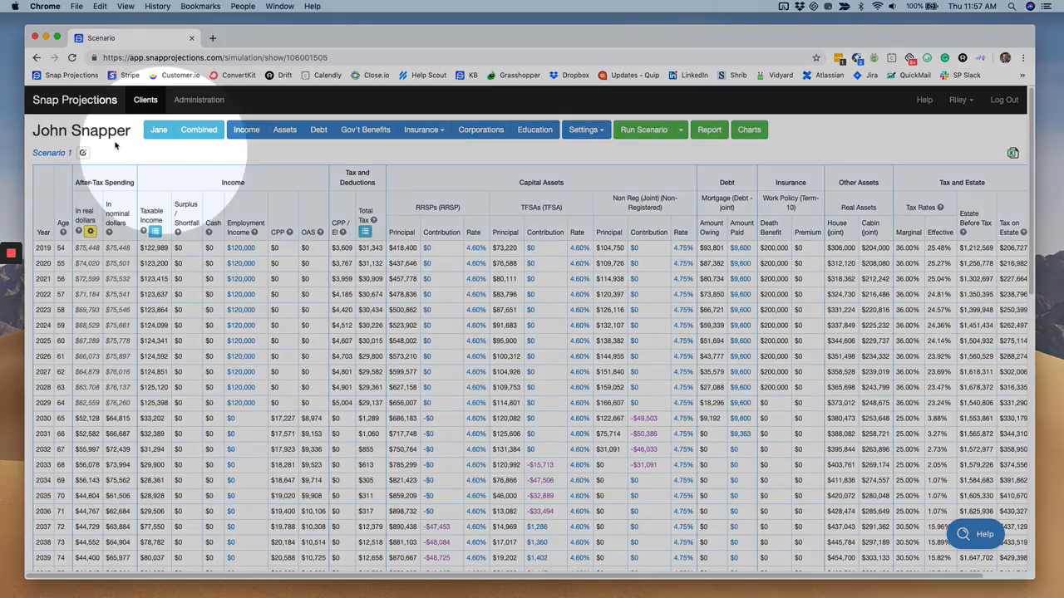
- Open the couple's combined projection and examine the combined capital assets in the final-year Capital and Estate summary
{"action": "left_click", "coordinate": [170, 136]}
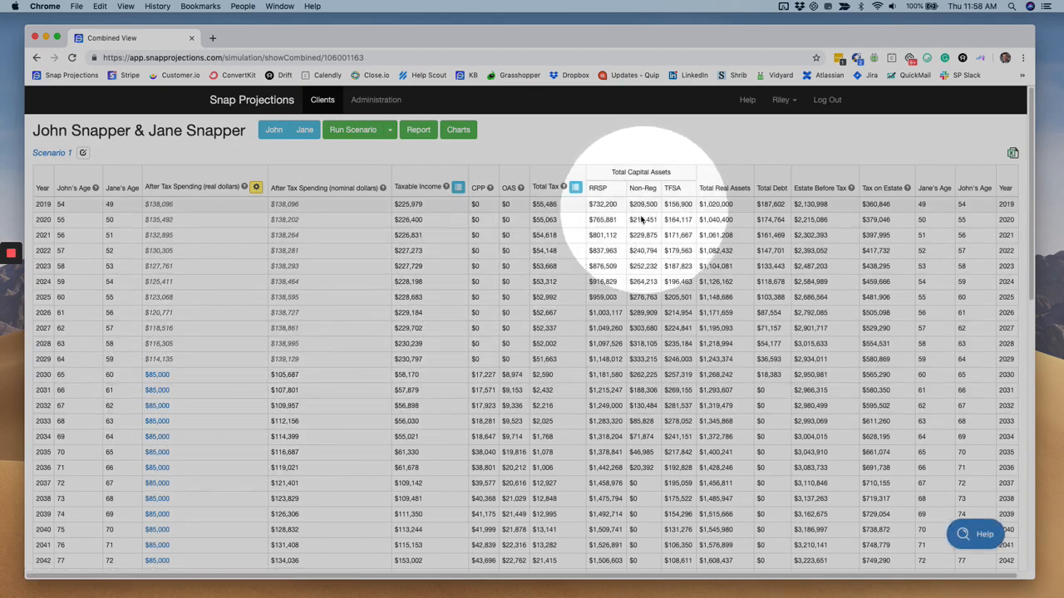
{"action": "scroll", "coordinate": [607, 349], "scroll_direction": "down", "scroll_amount": 10}
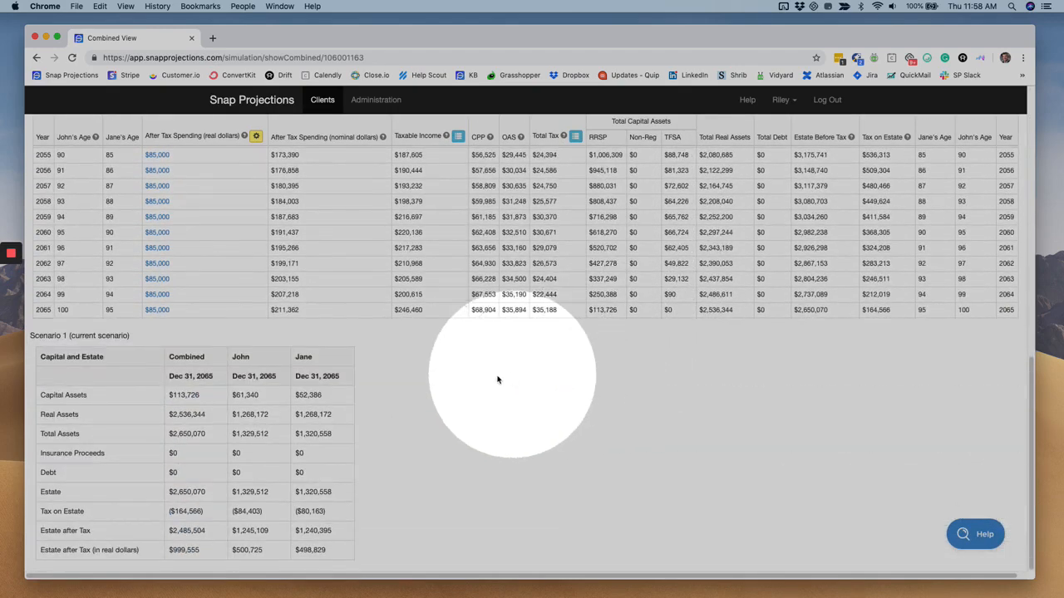
{"action": "double_click", "coordinate": [182, 396]}
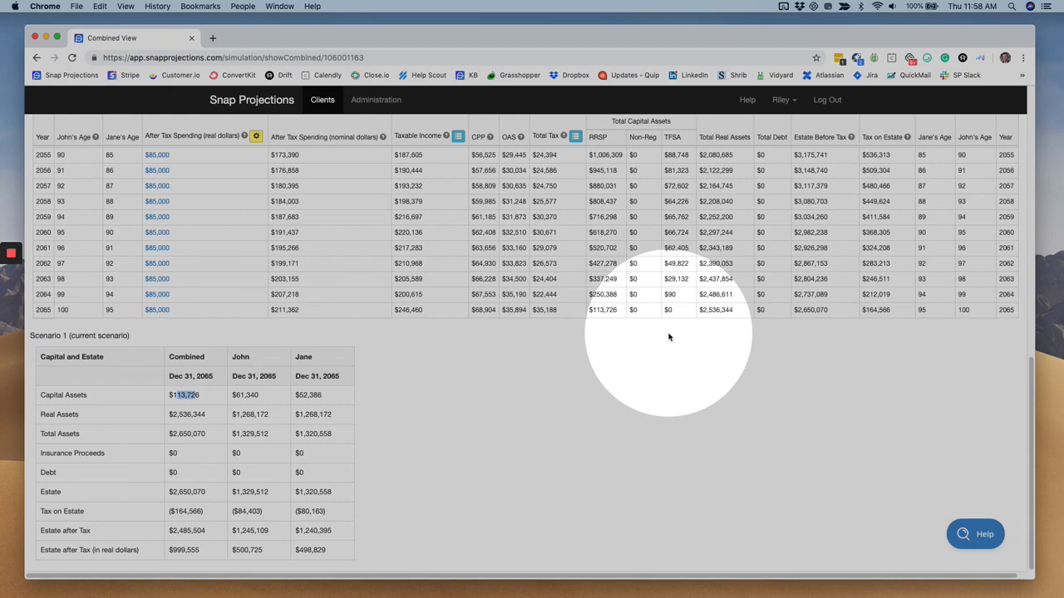
{"action": "scroll", "coordinate": [669, 337], "scroll_direction": "up", "scroll_amount": 10}
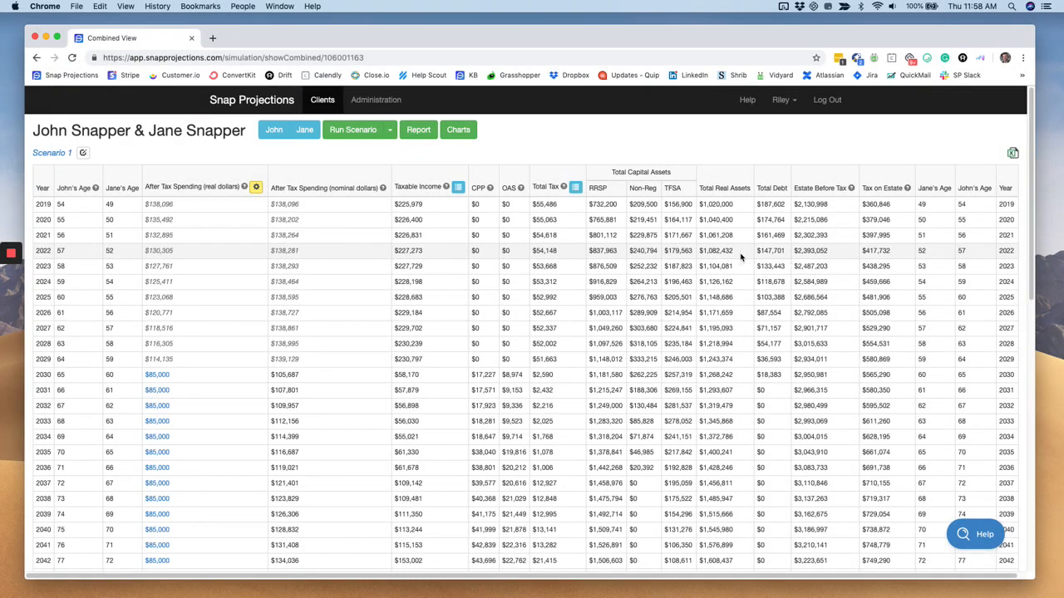
- Return to the primary client's plan and open the Insurance Needs Analysis, keeping the primary client as the first insured person
{"action": "left_click", "coordinate": [279, 133]}
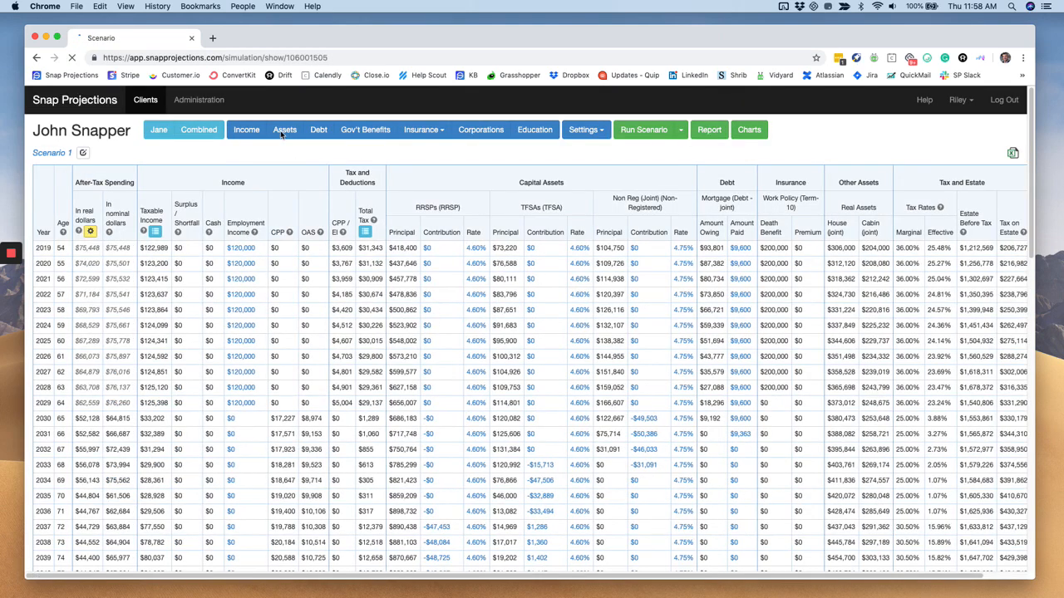
{"action": "left_click", "coordinate": [424, 130]}
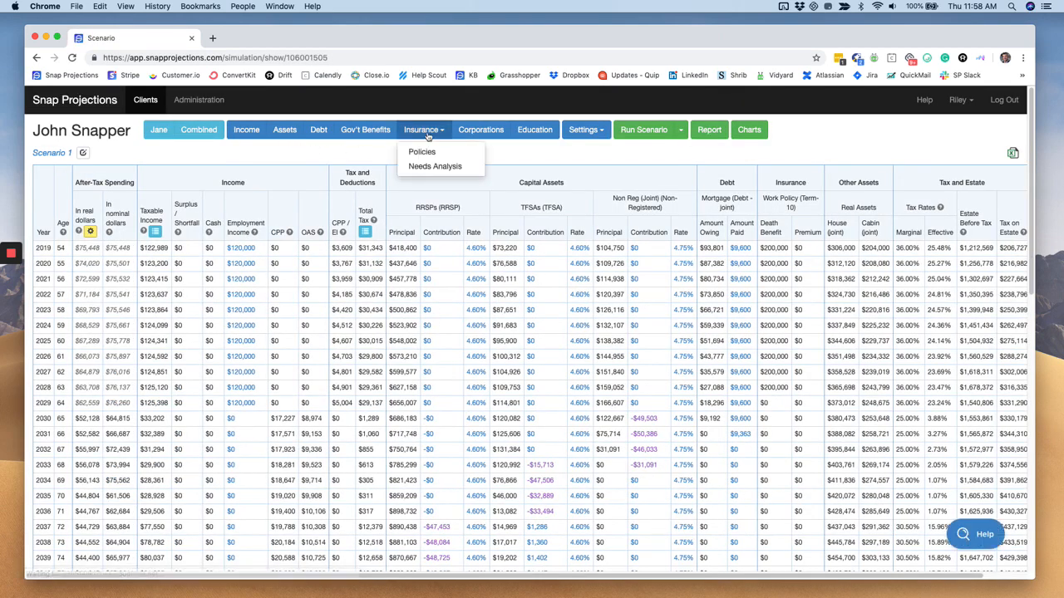
{"action": "left_click", "coordinate": [435, 167]}
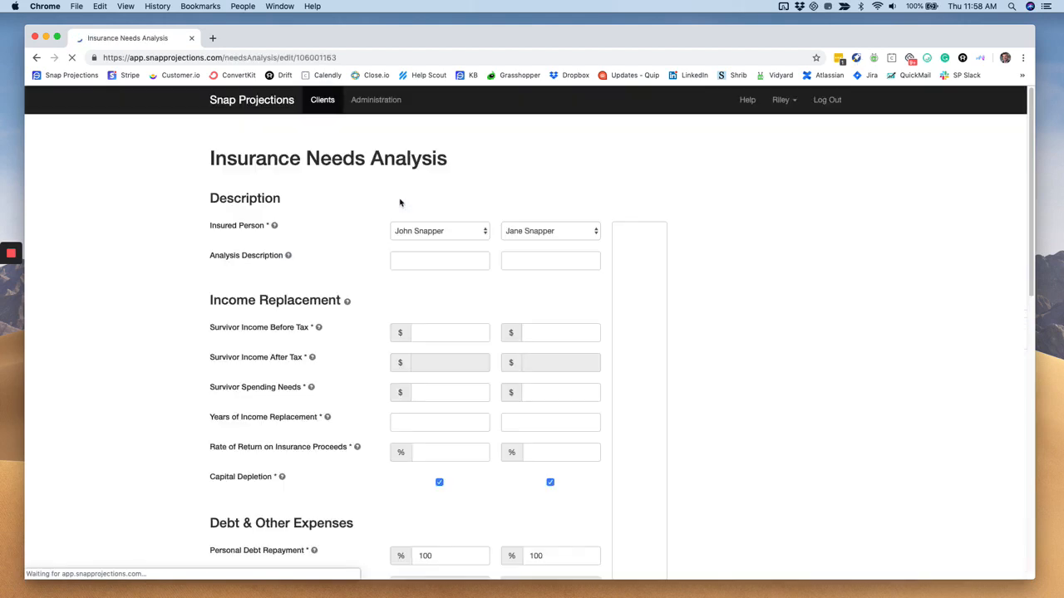
{"action": "left_click", "coordinate": [418, 230]}
{"action": "left_click", "coordinate": [421, 215]}
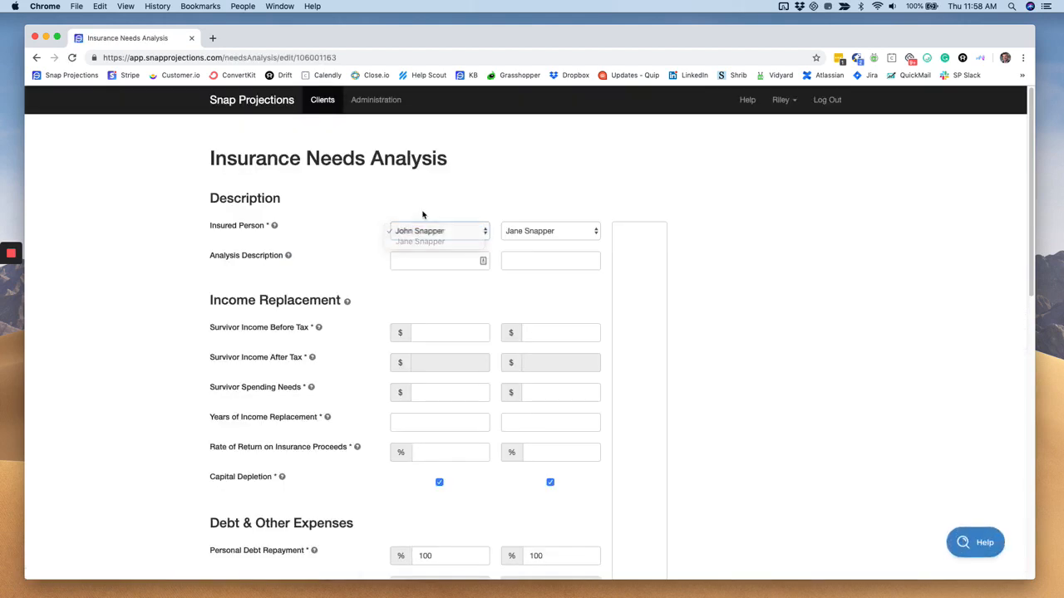
- Delete the second insured person's column from the needs analysis
{"action": "scroll", "coordinate": [585, 286], "scroll_direction": "down", "scroll_amount": 2}
{"action": "scroll", "coordinate": [585, 287], "scroll_direction": "down", "scroll_amount": 10}
{"action": "left_click", "coordinate": [572, 451]}
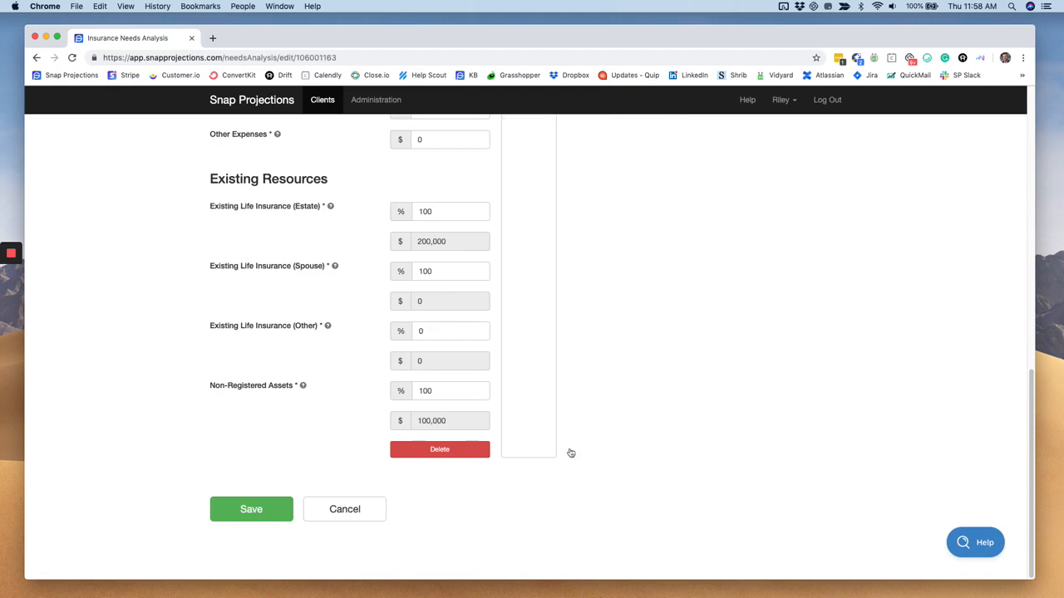
- Set the remaining insured person's analysis description to "Analysis #1"
{"action": "scroll", "coordinate": [544, 441], "scroll_direction": "up", "scroll_amount": 15}
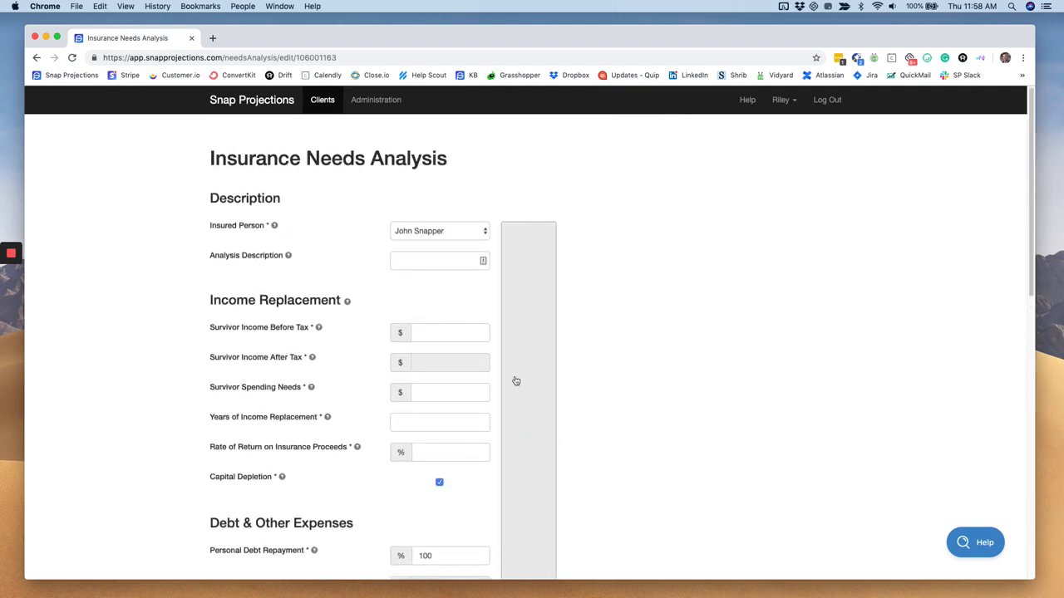
{"action": "left_click", "coordinate": [430, 261]}
{"action": "left_click", "coordinate": [429, 282]}
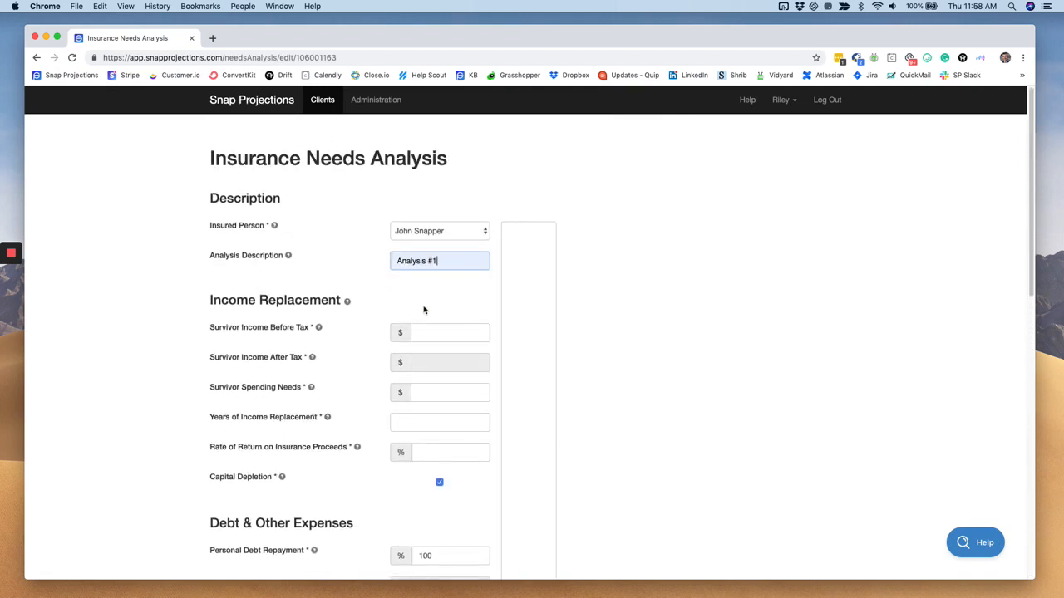
- Set Survivor Income Before Tax to 50,000 and Survivor Spending Needs to 85,000
{"action": "scroll", "coordinate": [435, 335], "scroll_direction": "down", "scroll_amount": 2}
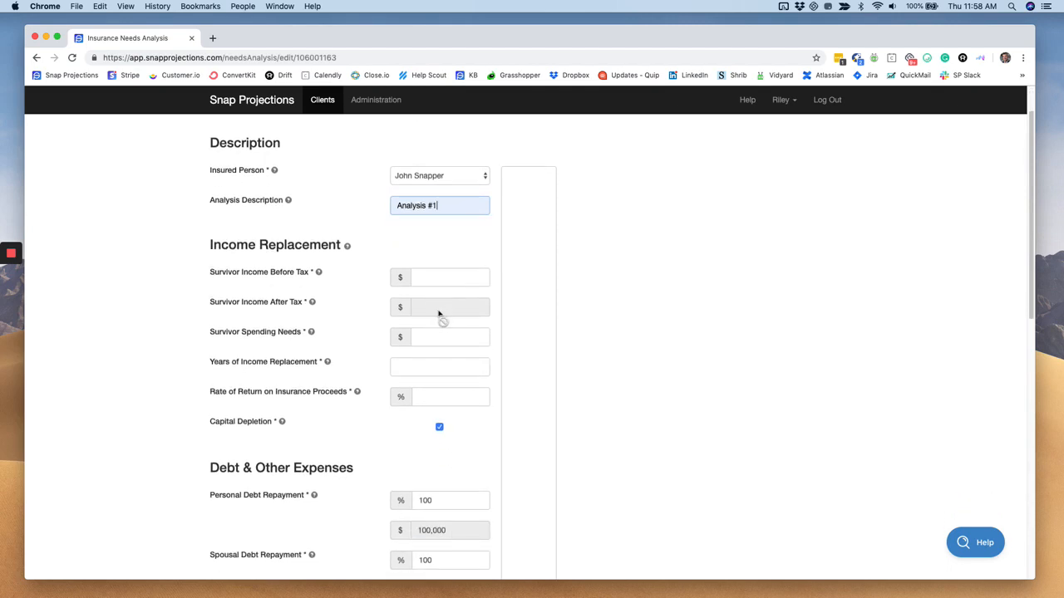
{"action": "left_click", "coordinate": [442, 276]}
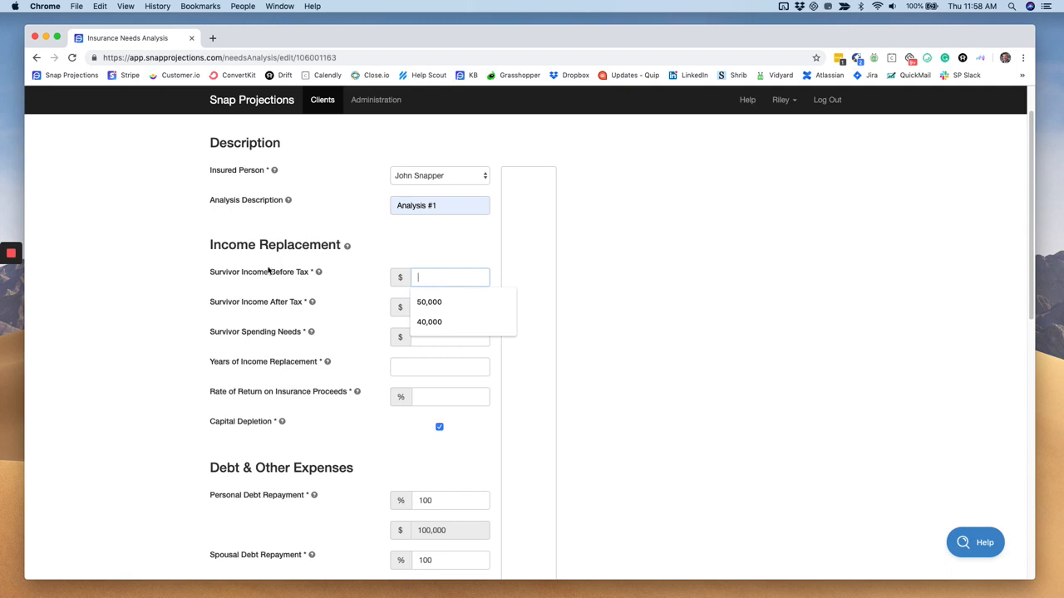
{"action": "type", "text": "50000"}
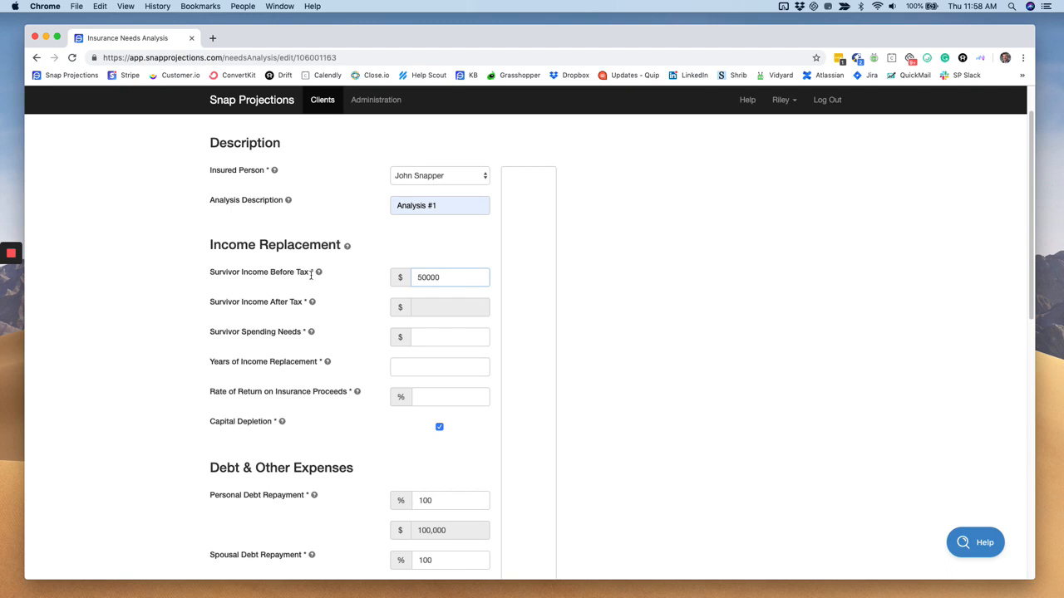
{"action": "left_click", "coordinate": [445, 331]}
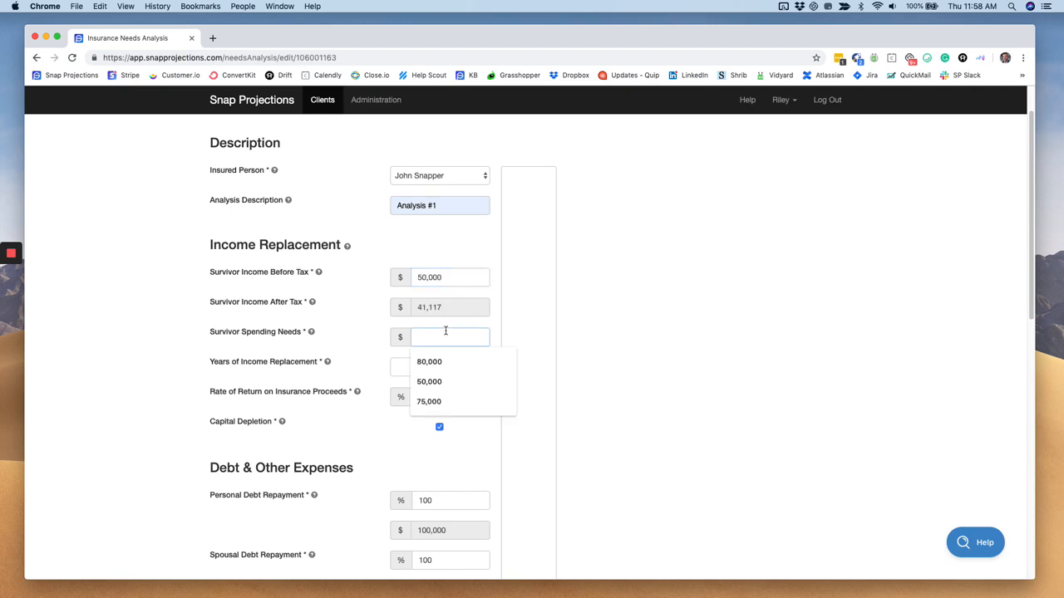
{"action": "type", "text": "85000"}
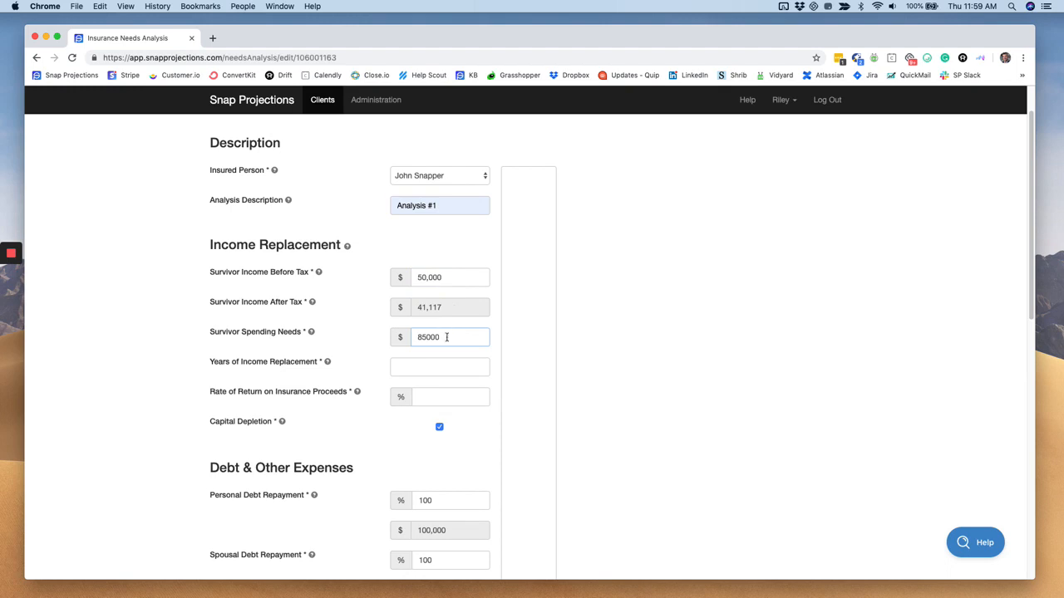
- Set Years of Income Replacement to 10 and Rate of Return on Insurance Proceeds to 4.00%
{"action": "left_click", "coordinate": [469, 366]}
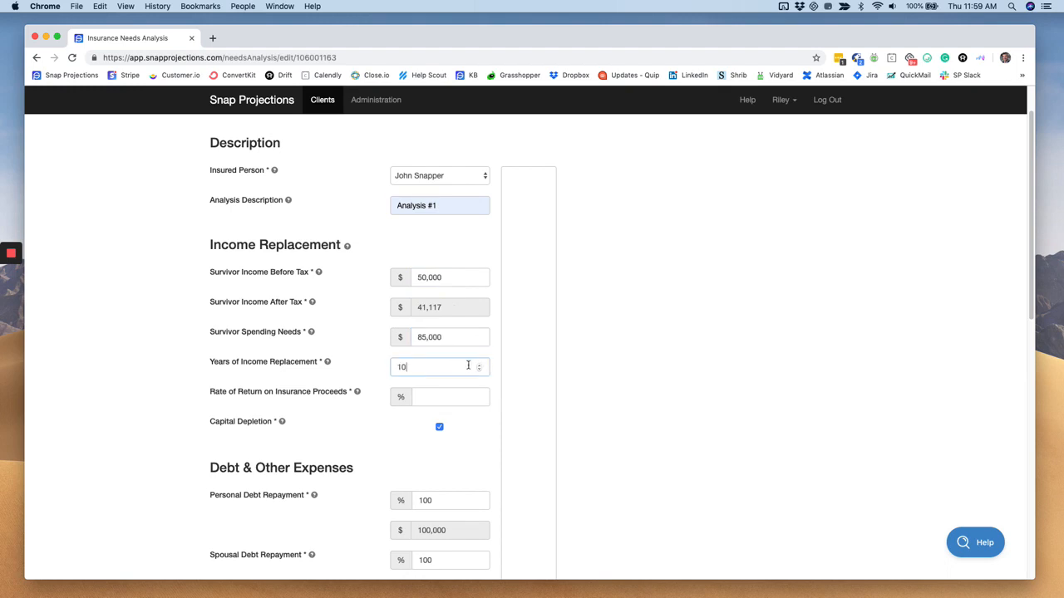
{"action": "left_click", "coordinate": [478, 438]}
{"action": "scroll", "coordinate": [394, 447], "scroll_direction": "down", "scroll_amount": 3}
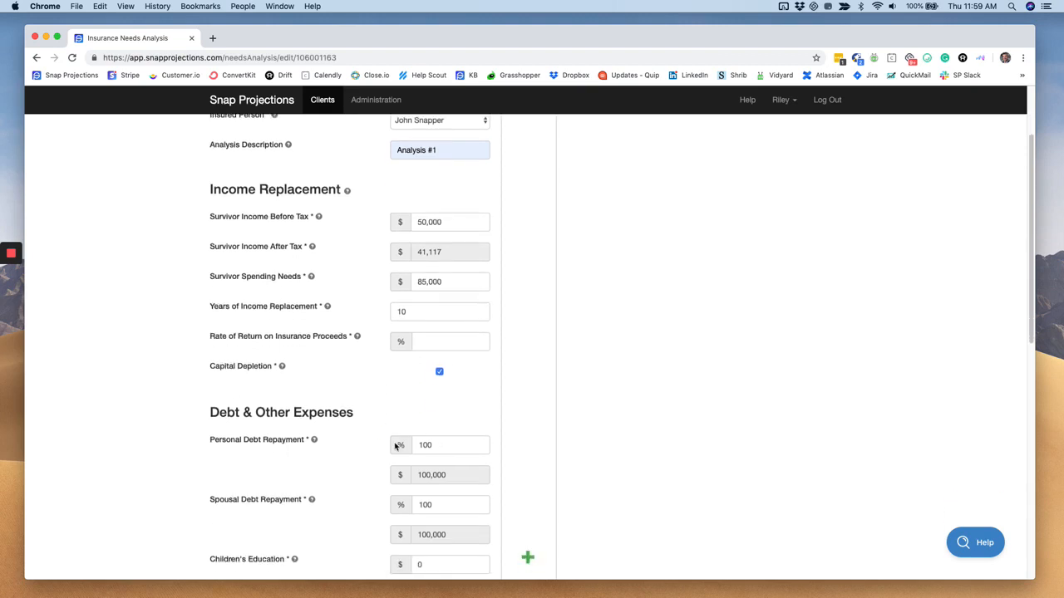
{"action": "left_click", "coordinate": [427, 287]}
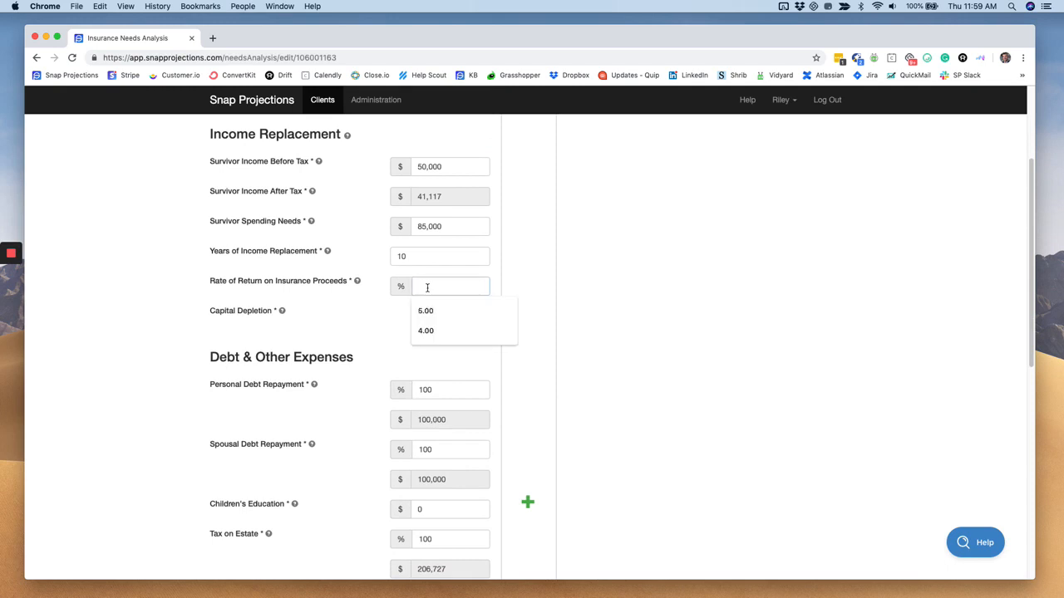
{"action": "type", "text": "4"}
{"action": "key", "text": "Down"}
{"action": "key", "text": "Return"}
- Review the Capital Depletion option and the personal and spousal debt repayment percentages
{"action": "left_click_drag", "start_coordinate": [219, 313], "coordinate": [260, 313]}
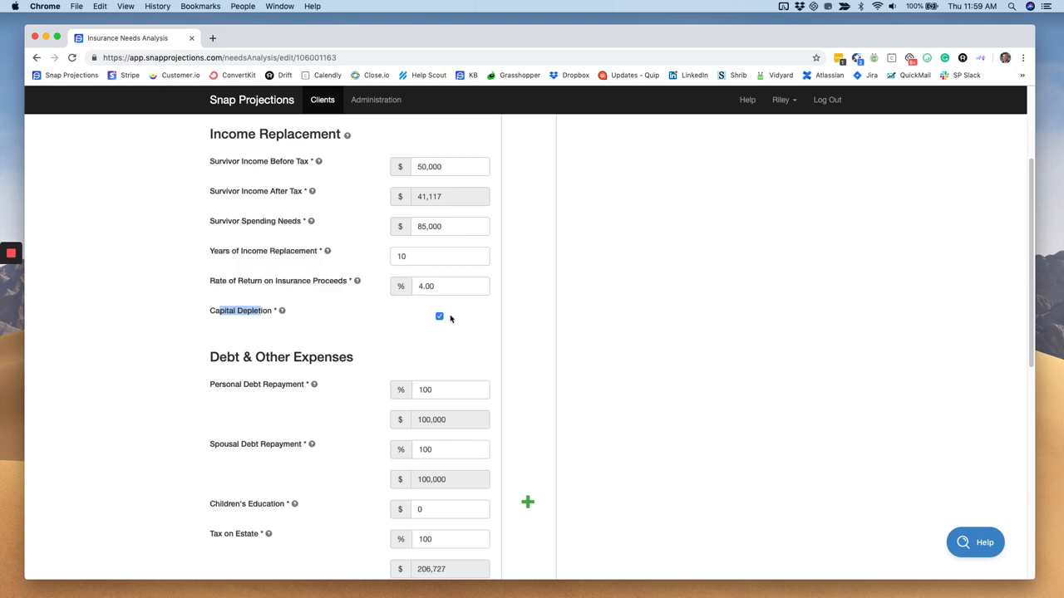
{"action": "left_click", "coordinate": [463, 325]}
{"action": "scroll", "coordinate": [448, 345], "scroll_direction": "down", "scroll_amount": 3}
{"action": "scroll", "coordinate": [446, 338], "scroll_direction": "down", "scroll_amount": 3}
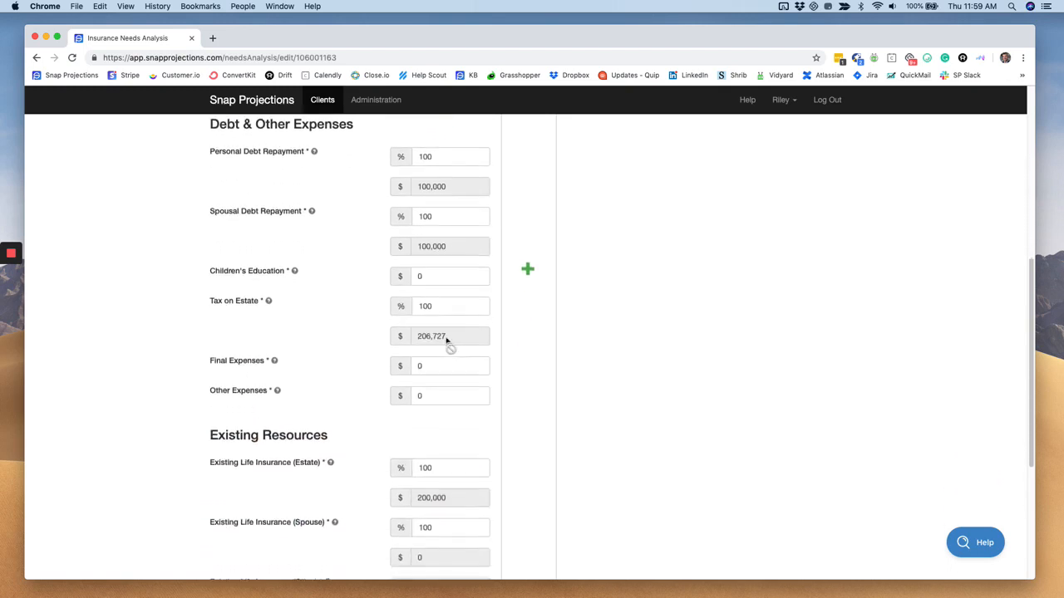
{"action": "scroll", "coordinate": [447, 339], "scroll_direction": "up", "scroll_amount": 1}
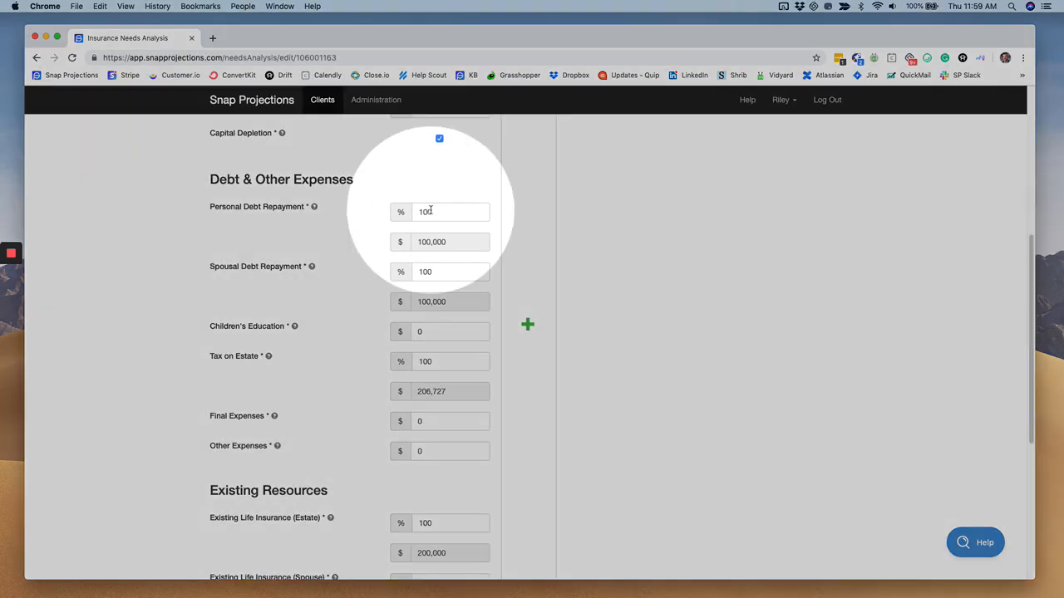
{"action": "double_click", "coordinate": [441, 267]}
{"action": "double_click", "coordinate": [433, 218]}
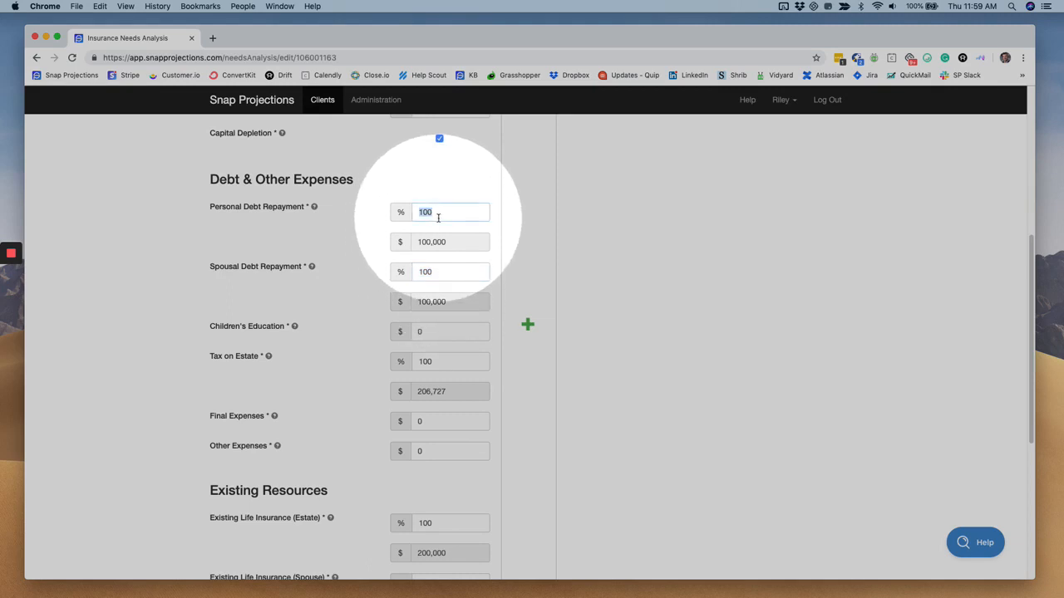
- Set Children's Education to 180,000 and Final Expenses to 20,000 in the Debt & Other Expenses section
{"action": "scroll", "coordinate": [439, 322], "scroll_direction": "down", "scroll_amount": 2}
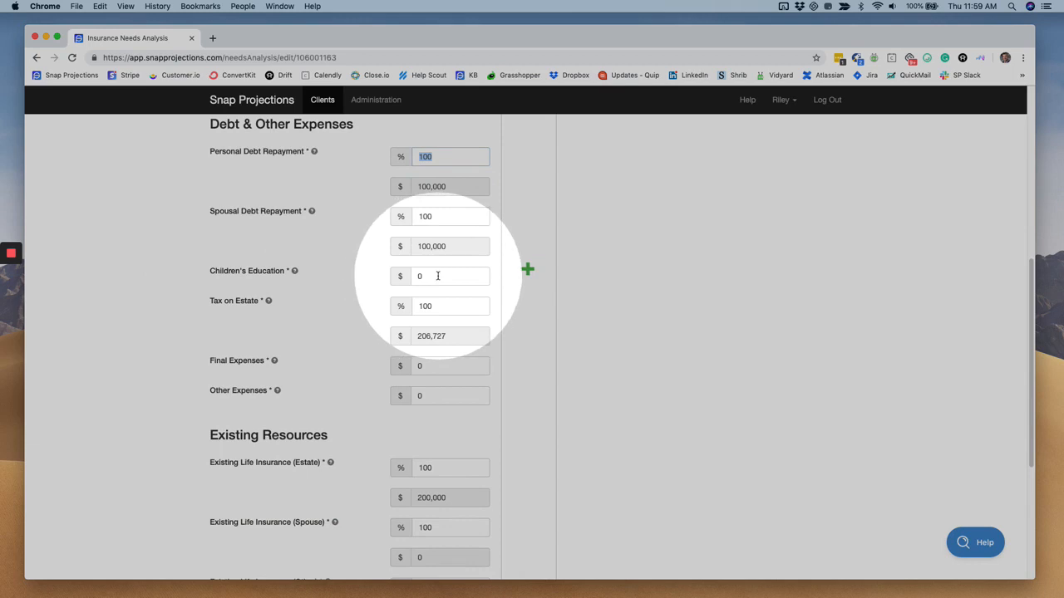
{"action": "double_click", "coordinate": [438, 276]}
{"action": "type", "text": "180000"}
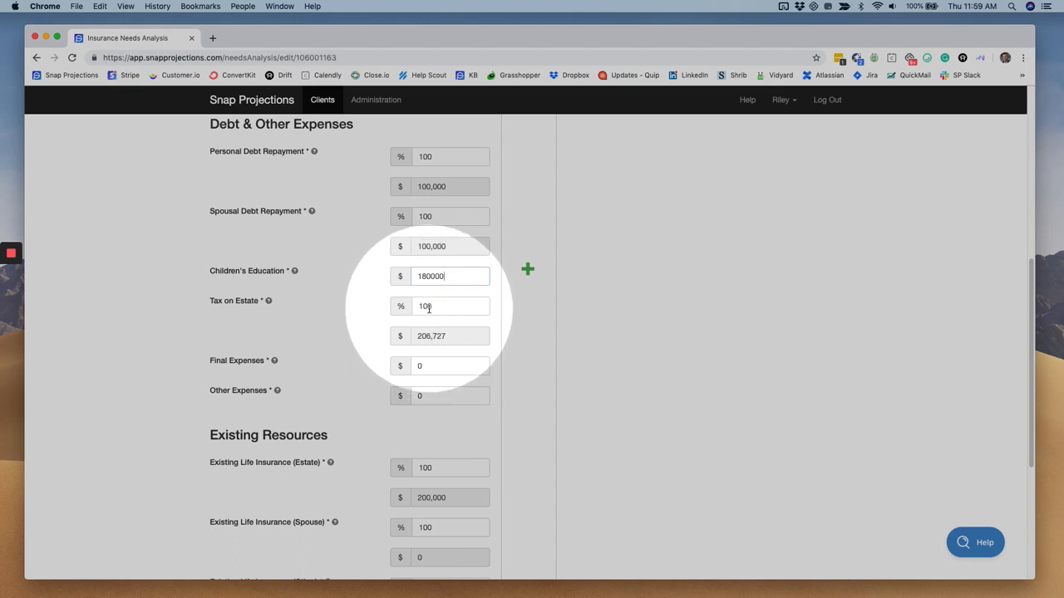
{"action": "scroll", "coordinate": [438, 329], "scroll_direction": "down", "scroll_amount": 2}
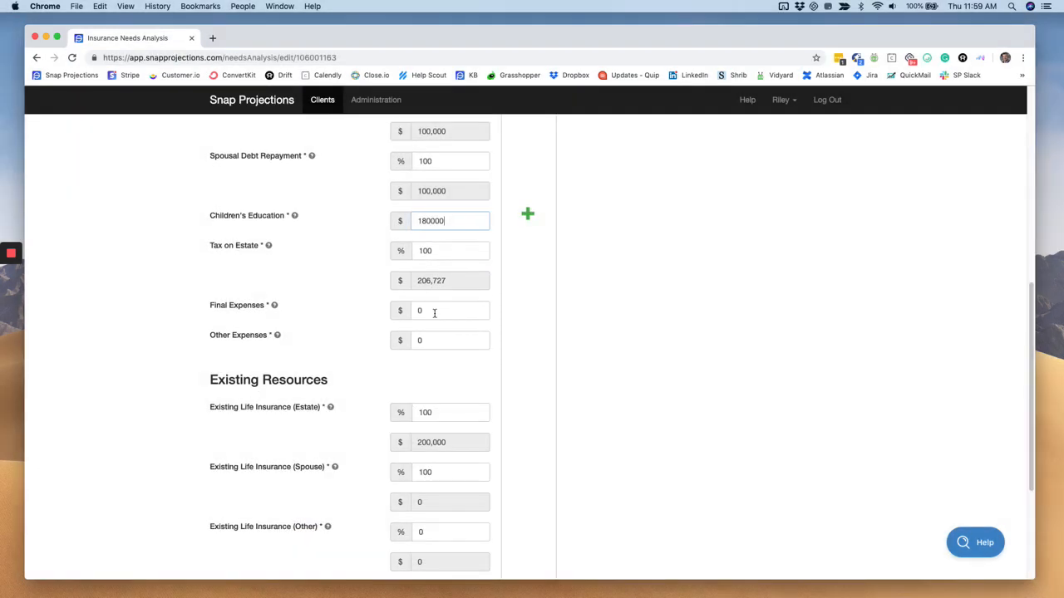
{"action": "left_click", "coordinate": [432, 311]}
{"action": "type", "text": "20"}
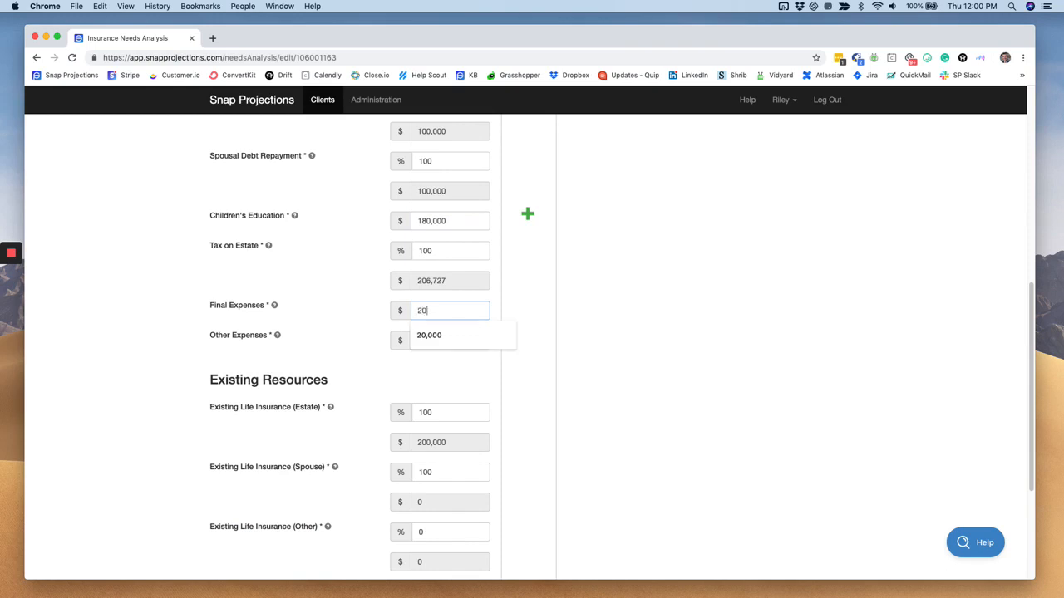
{"action": "type", "text": "000"}
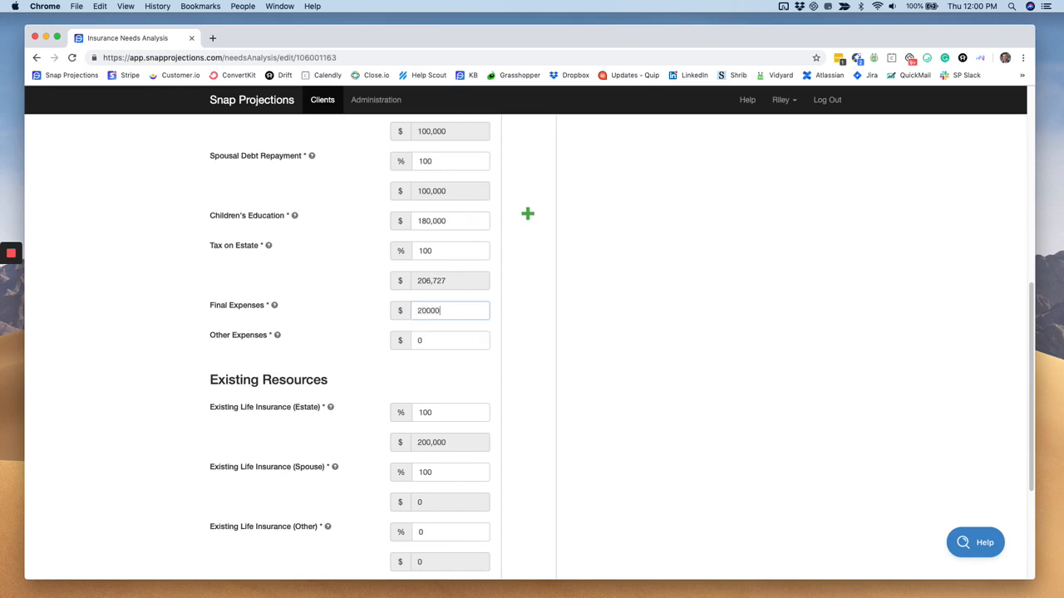
{"action": "left_click", "coordinate": [454, 344]}
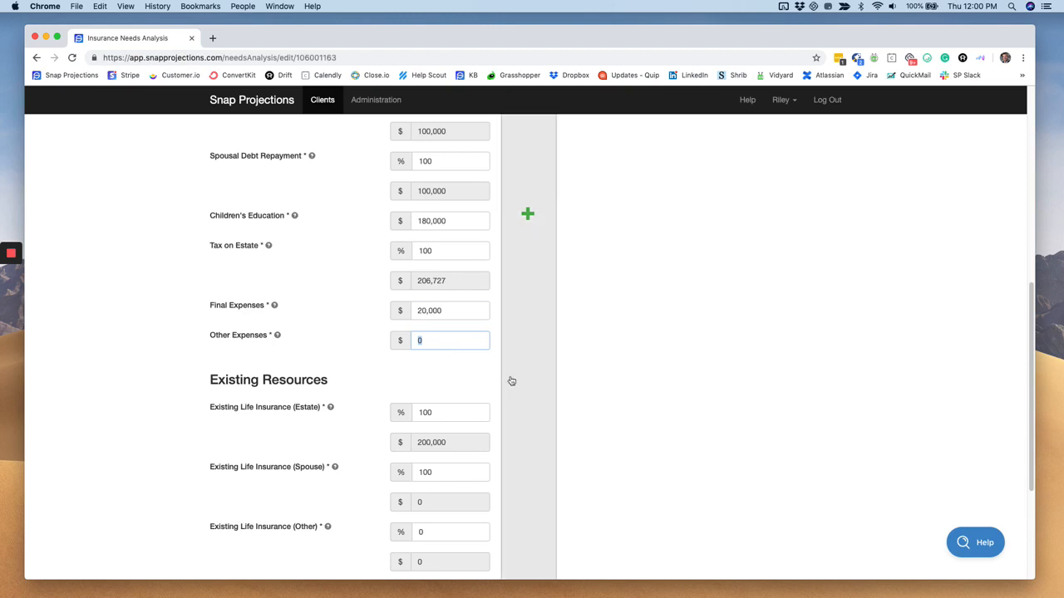
- Set the Non-Registered Assets percentage to 50 under Existing Resources and save the analysis
{"action": "scroll", "coordinate": [515, 399], "scroll_direction": "down", "scroll_amount": 3}
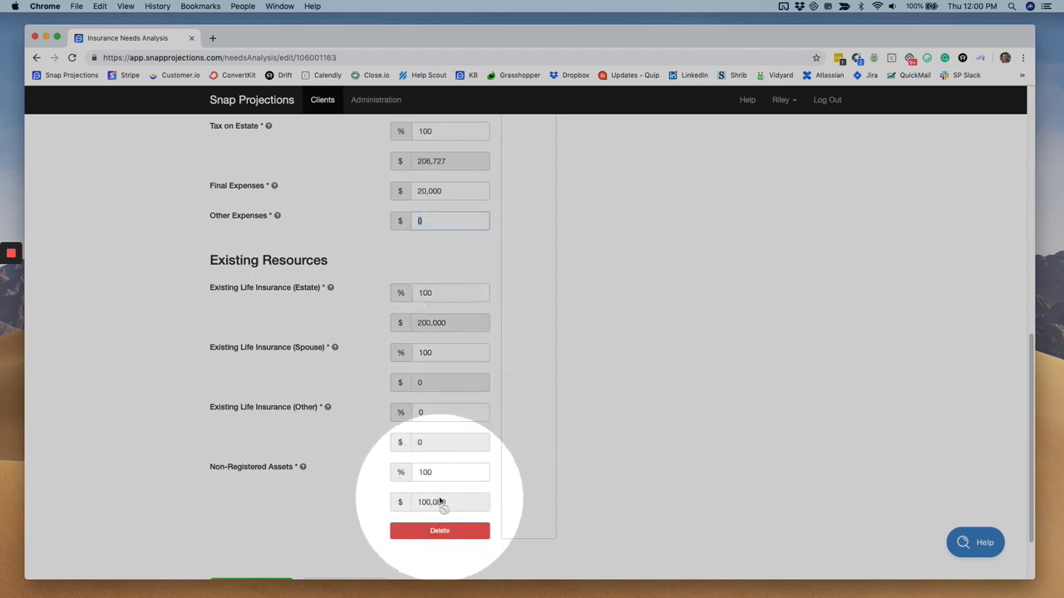
{"action": "left_click", "coordinate": [437, 472]}
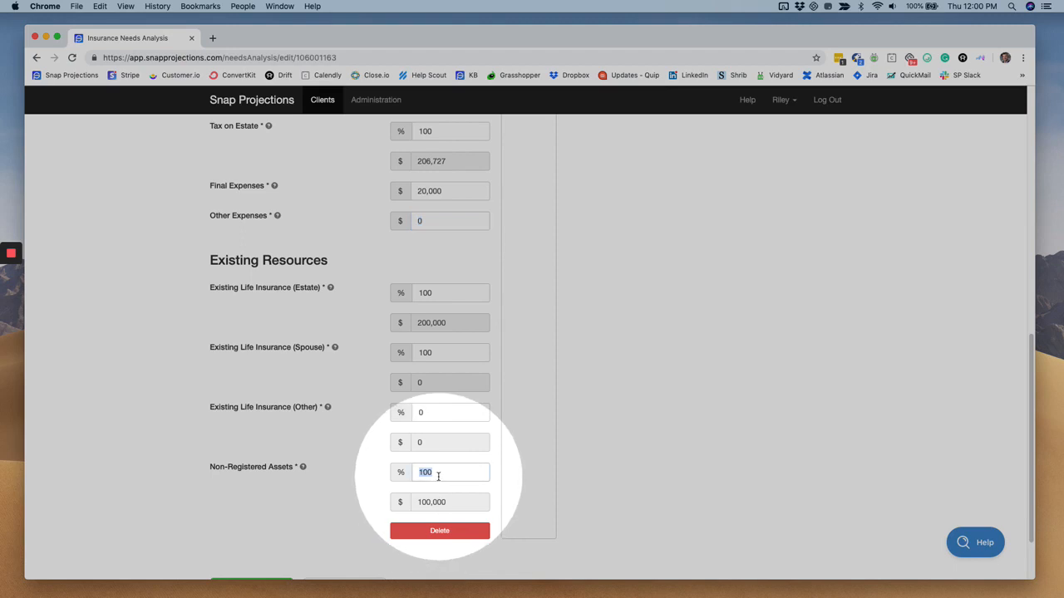
{"action": "type", "text": "50"}
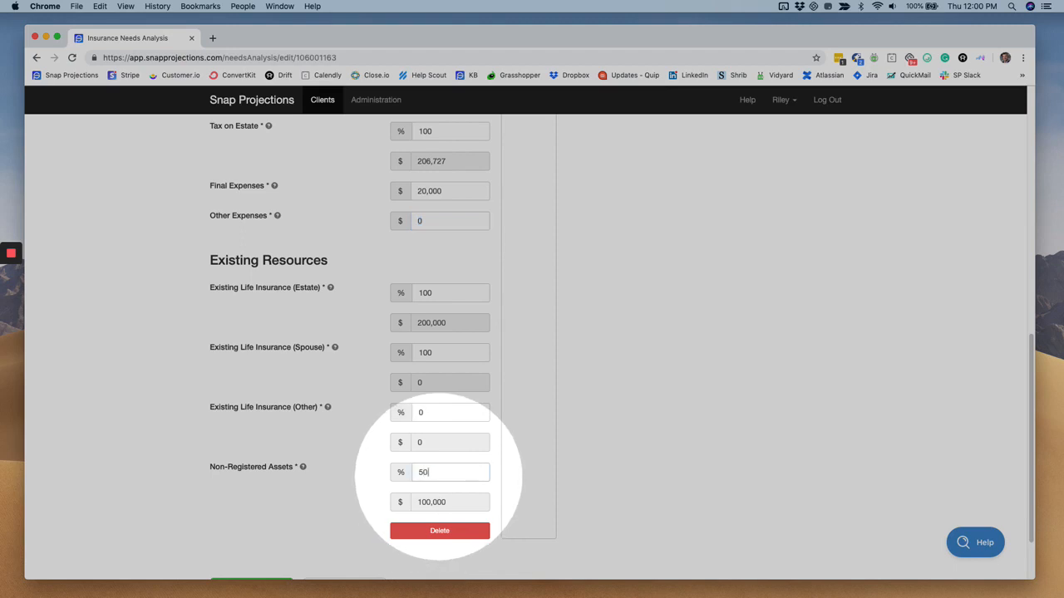
{"action": "left_click", "coordinate": [391, 483]}
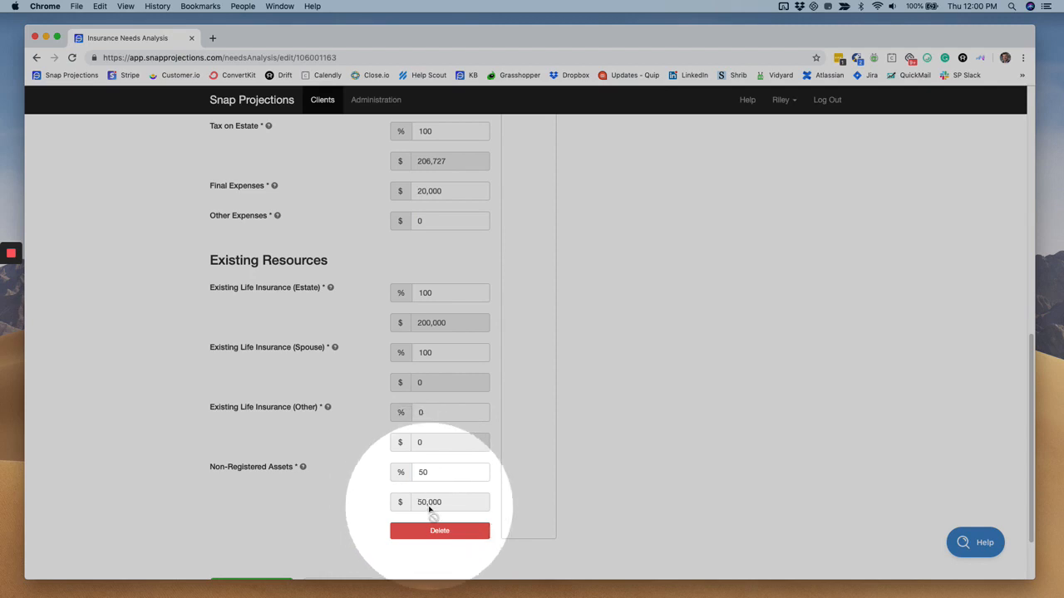
{"action": "scroll", "coordinate": [432, 514], "scroll_direction": "down", "scroll_amount": 2}
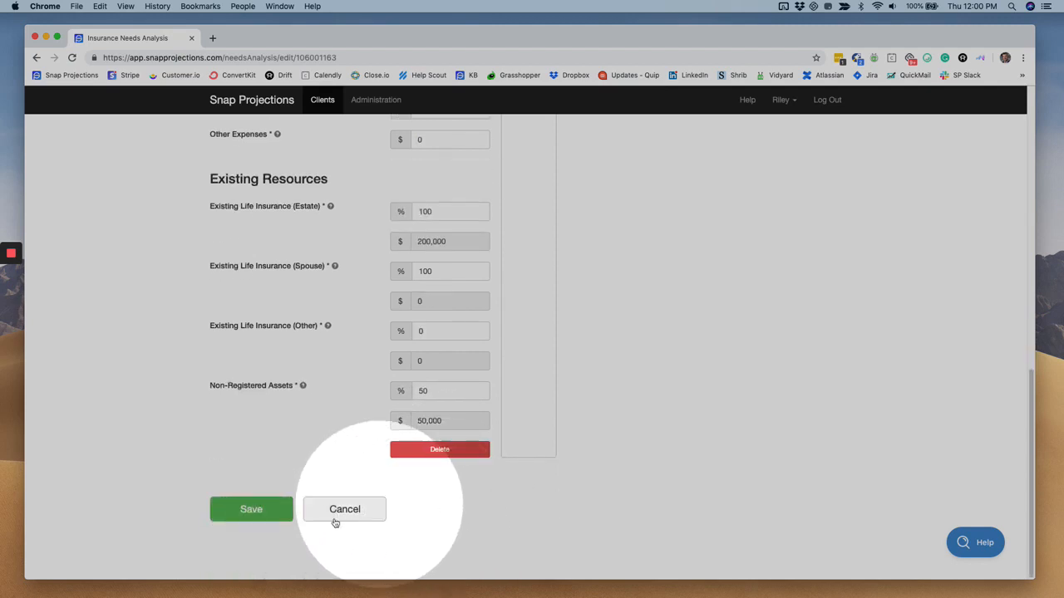
{"action": "left_click", "coordinate": [263, 513]}
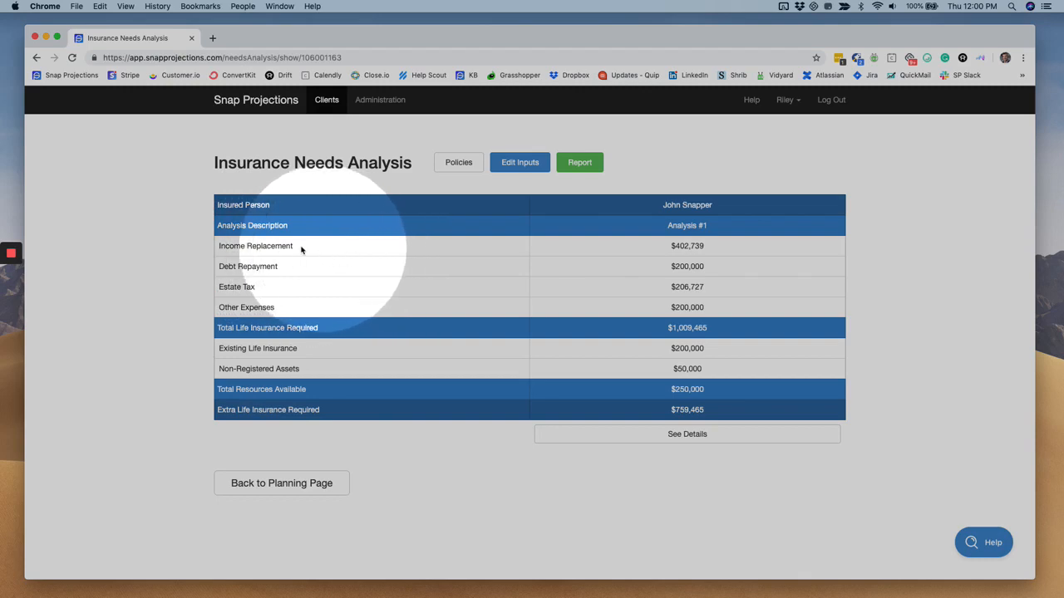
- Review the Income Replacement and Debt Repayment amounts in the saved needs analysis summary
{"action": "double_click", "coordinate": [220, 246]}
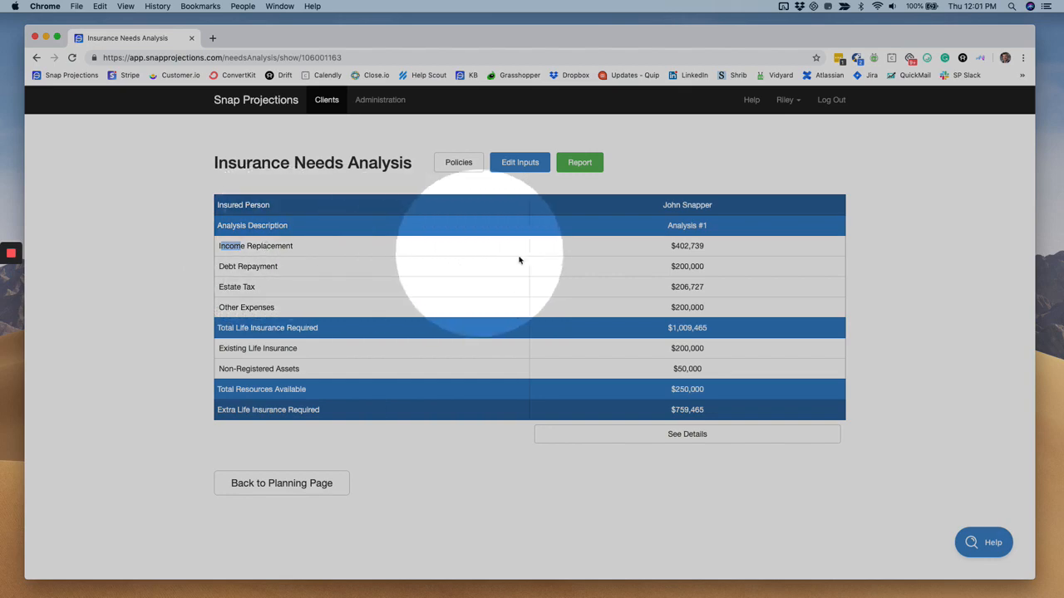
{"action": "left_click", "coordinate": [689, 246]}
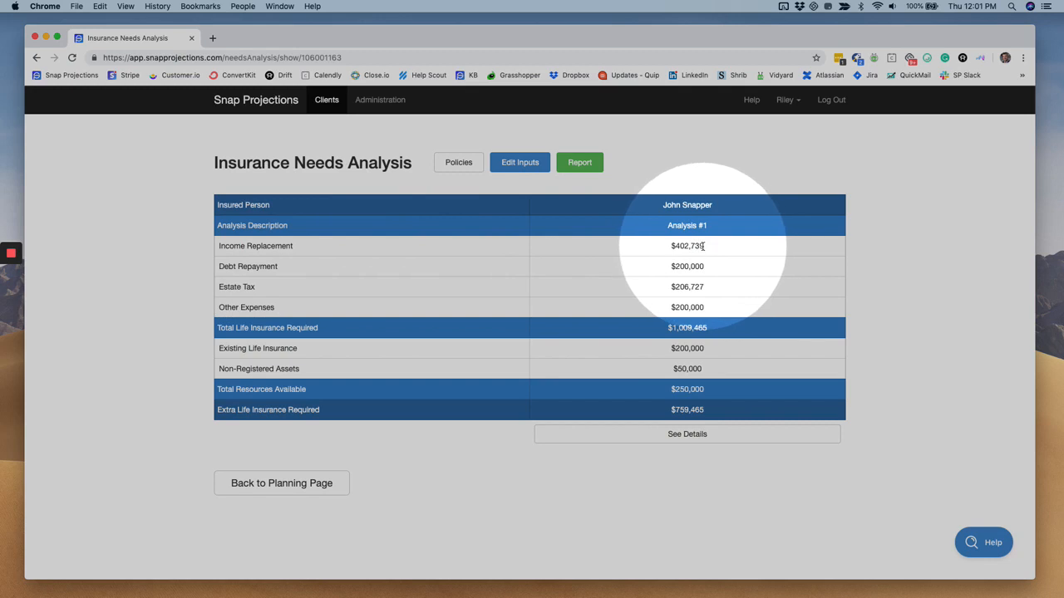
{"action": "left_click_drag", "start_coordinate": [706, 245], "coordinate": [675, 244]}
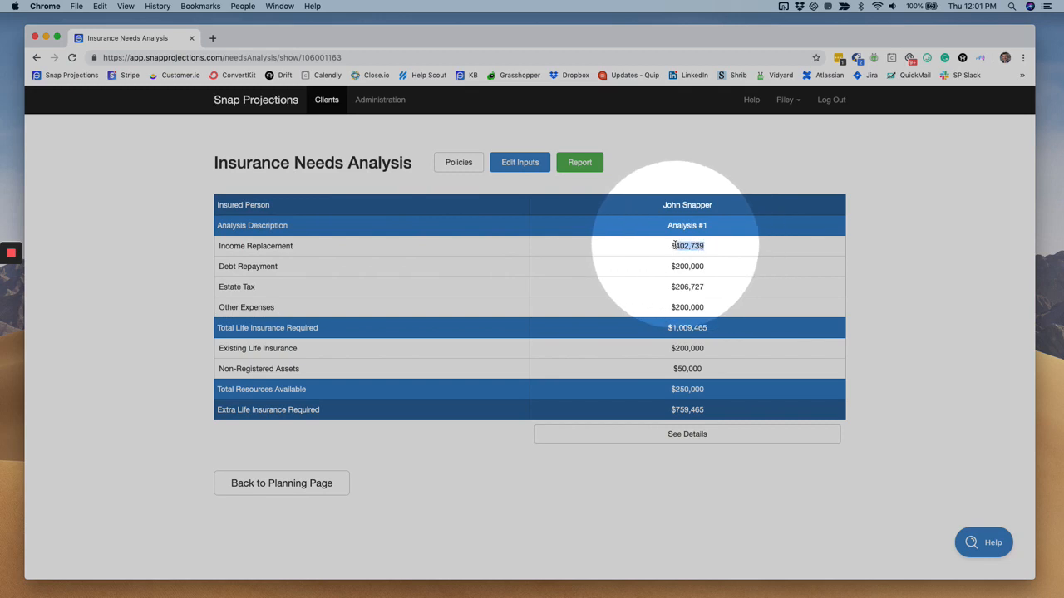
{"action": "left_click", "coordinate": [683, 266]}
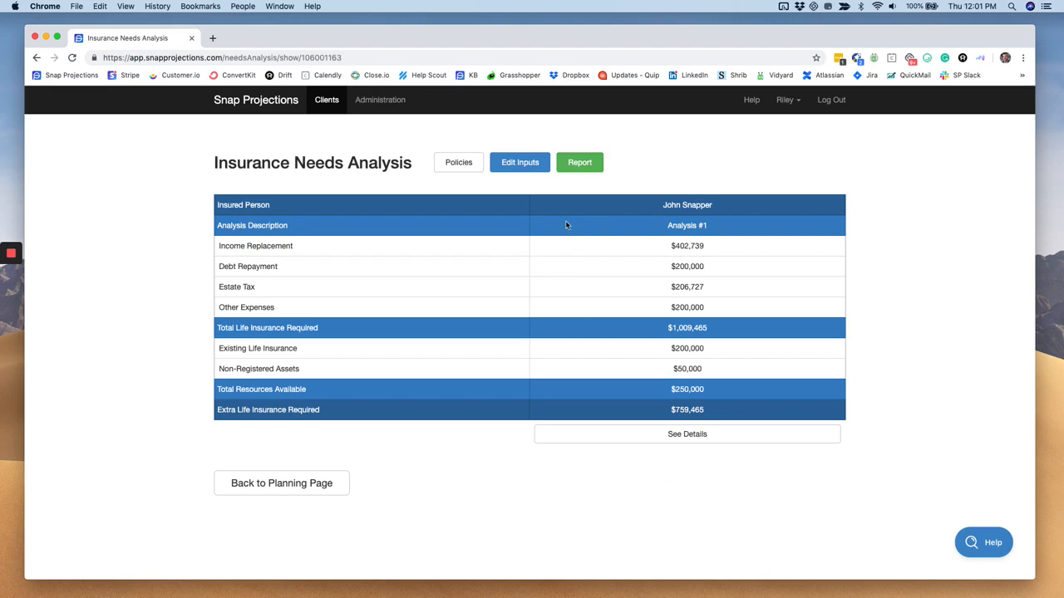
- Reopen the analysis inputs and add a second analysis for the same insured person, described as "For Parents"
{"action": "left_click", "coordinate": [522, 167]}
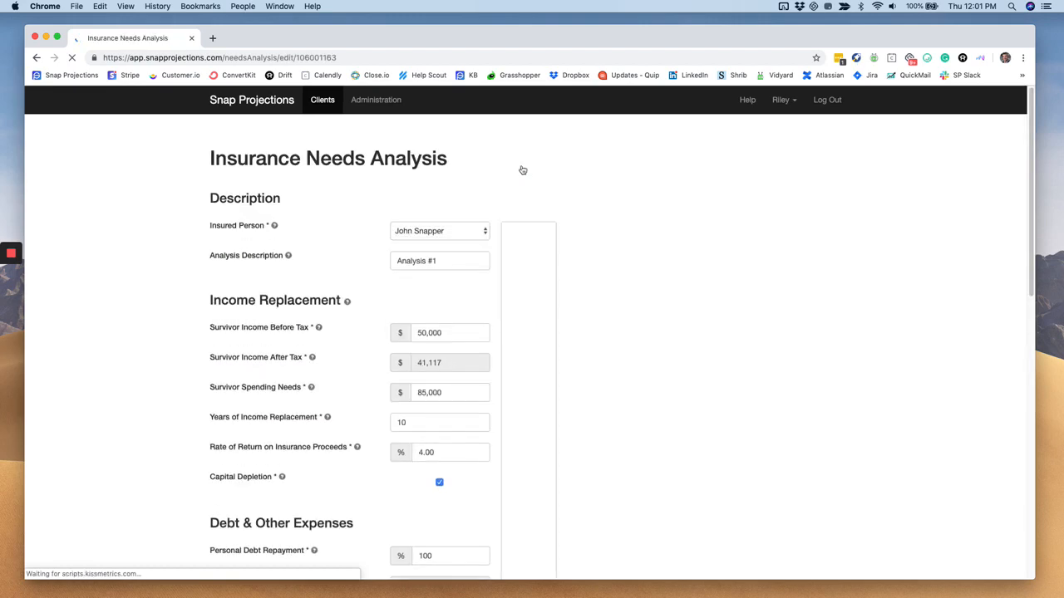
{"action": "left_click", "coordinate": [533, 256]}
{"action": "left_click", "coordinate": [530, 233]}
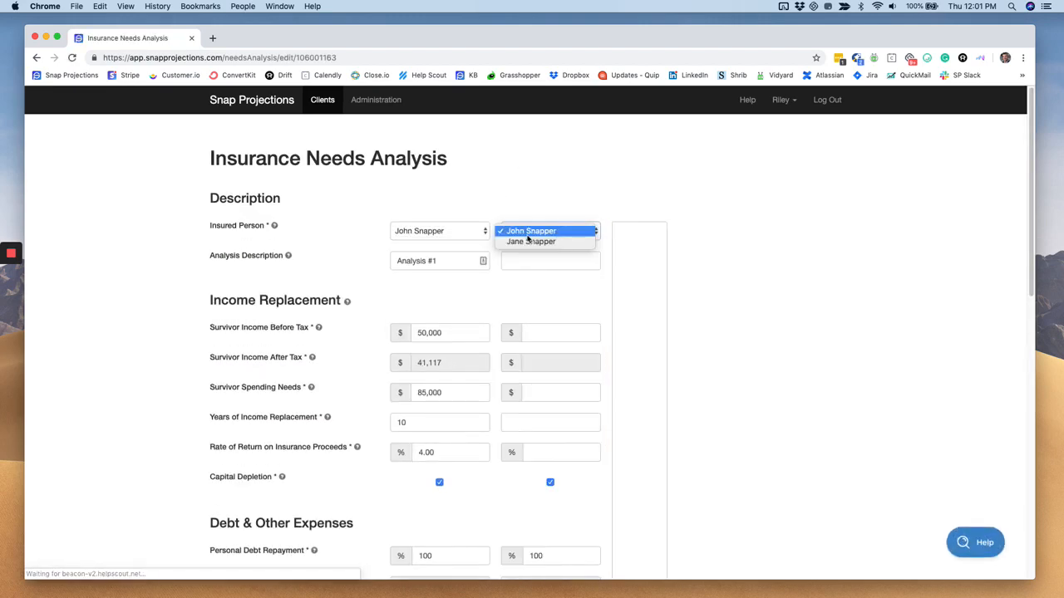
{"action": "left_click", "coordinate": [530, 209]}
{"action": "left_click", "coordinate": [549, 260]}
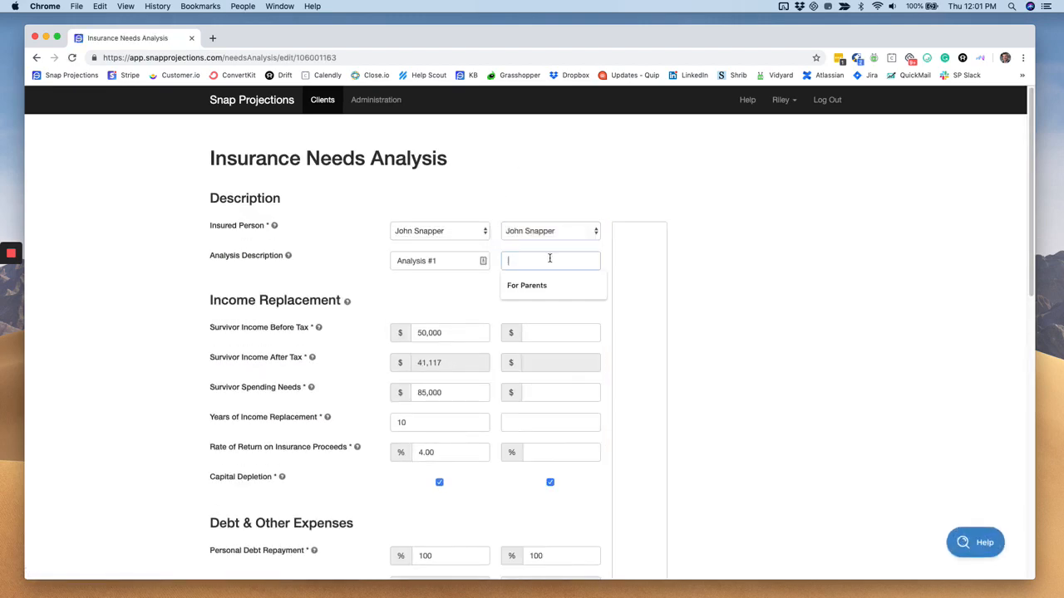
{"action": "left_click", "coordinate": [546, 286]}
- Set the For Parents analysis's Survivor Income Before Tax to 0 and Survivor Spending Needs to 50,000
{"action": "scroll", "coordinate": [561, 308], "scroll_direction": "down", "scroll_amount": 3}
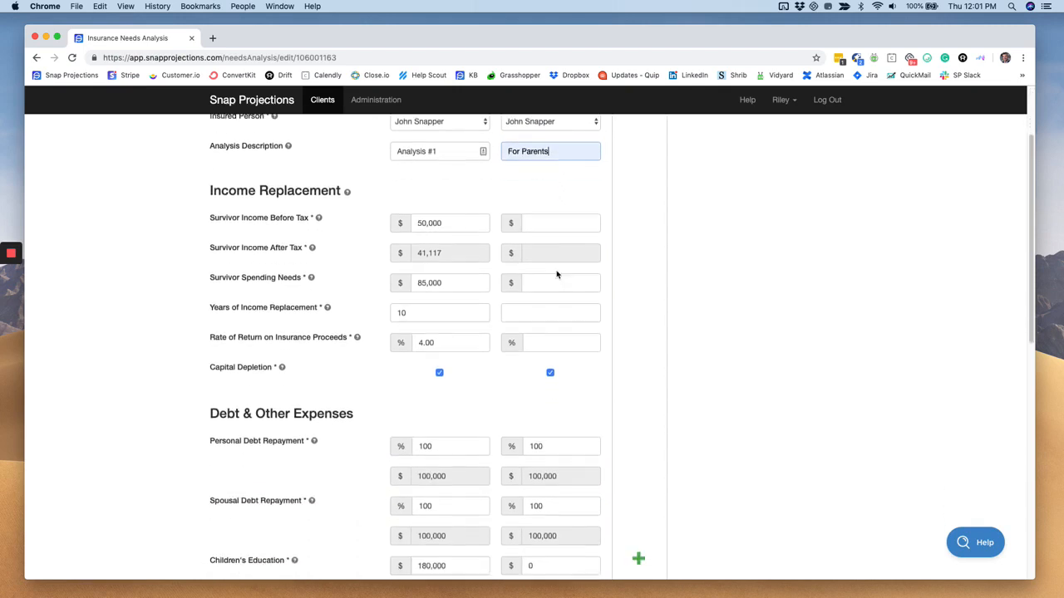
{"action": "left_click", "coordinate": [550, 221]}
{"action": "left_click", "coordinate": [553, 247]}
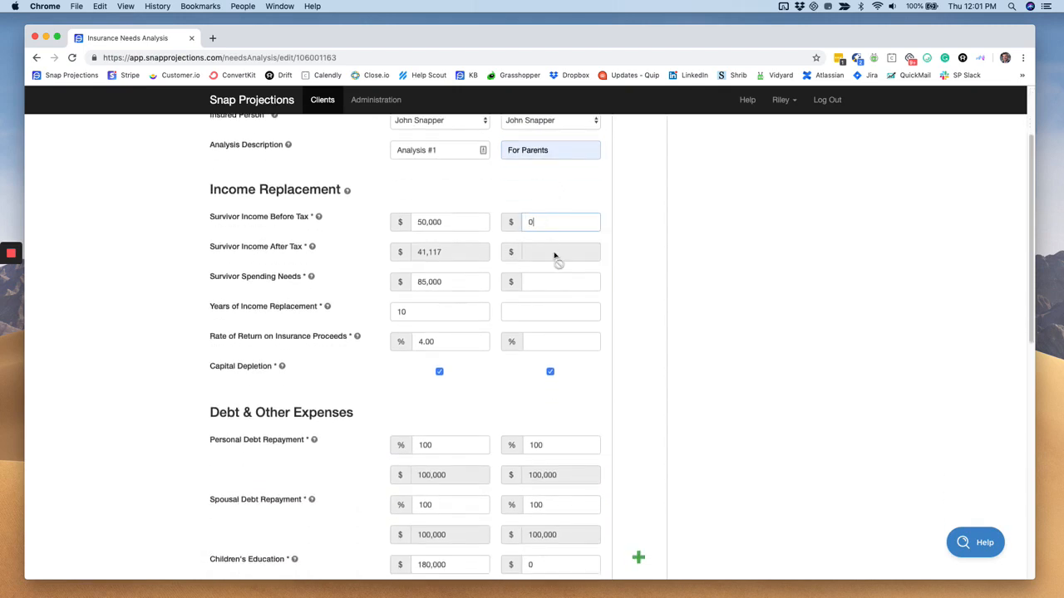
{"action": "left_click", "coordinate": [554, 281]}
{"action": "type", "text": "5"}
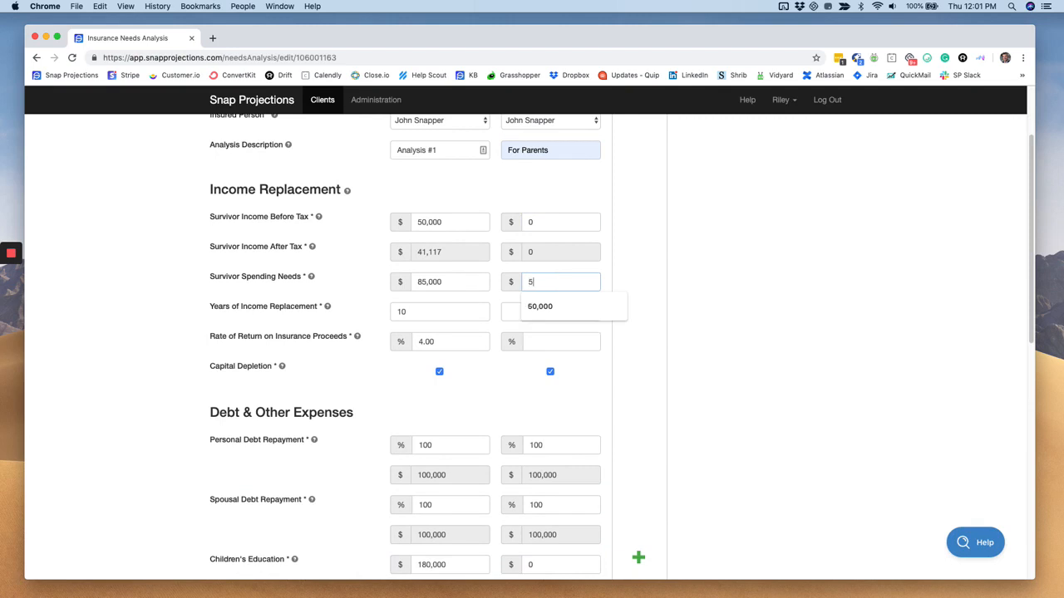
{"action": "type", "text": "0000"}
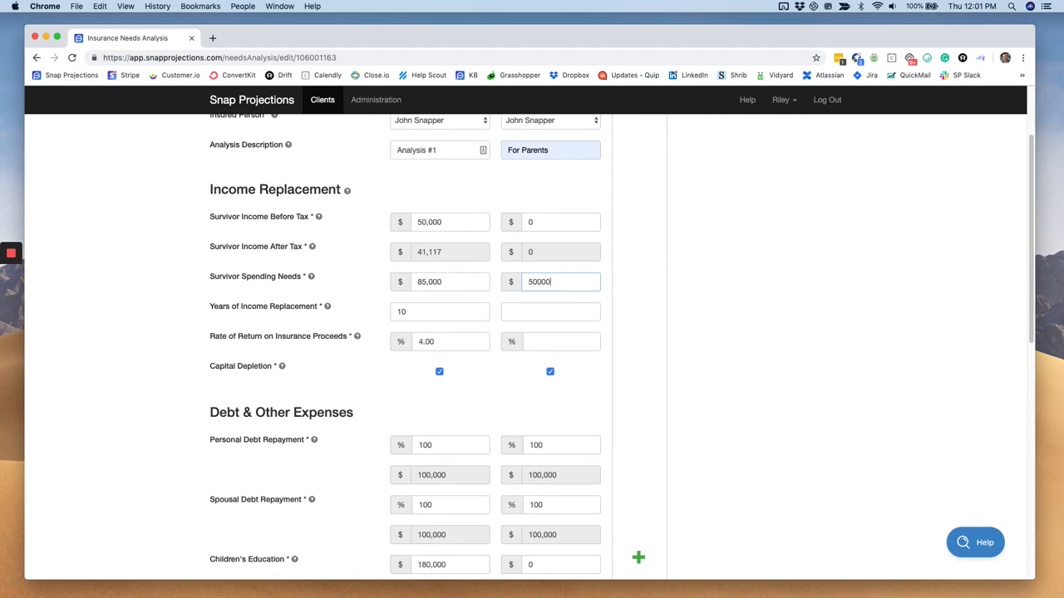
{"action": "left_click", "coordinate": [553, 414]}
- Set Personal Debt Repayment, Spousal Debt Repayment and Tax on Estate to 0% for the For Parents analysis
{"action": "double_click", "coordinate": [560, 442]}
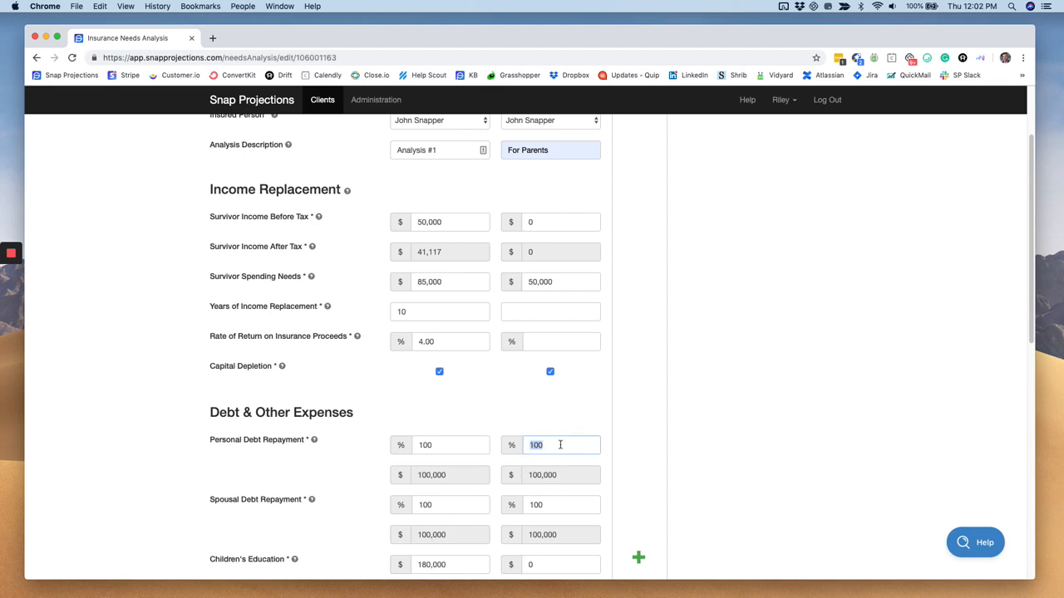
{"action": "type", "text": "0"}
{"action": "double_click", "coordinate": [558, 504]}
{"action": "type", "text": "0"}
{"action": "scroll", "coordinate": [557, 515], "scroll_direction": "down", "scroll_amount": 4}
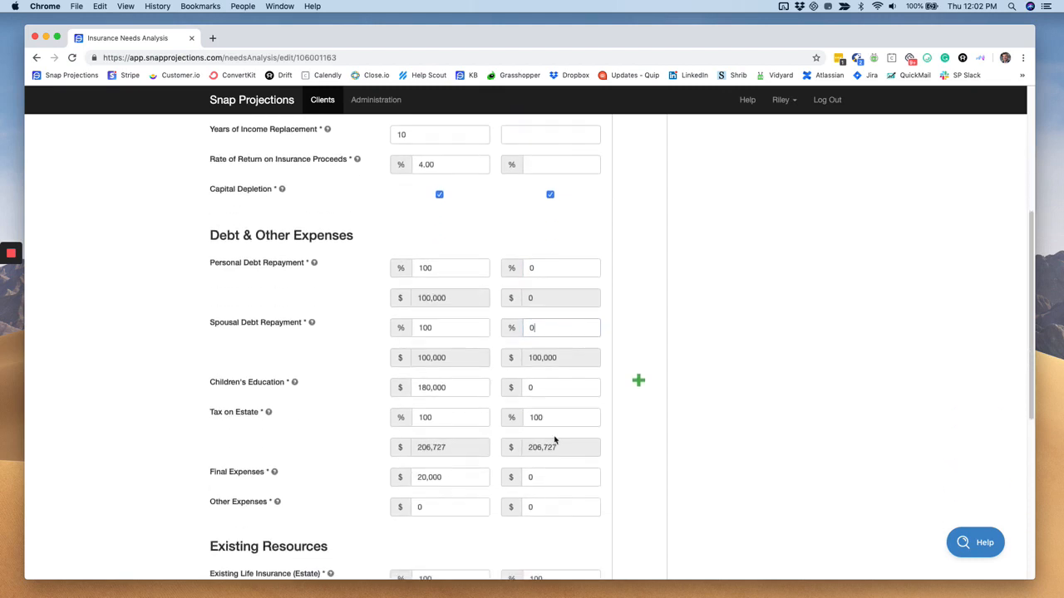
{"action": "double_click", "coordinate": [555, 418]}
{"action": "type", "text": "0"}
- Set the For Parents analysis's Years of Income Replacement to 10 and Rate of Return on Insurance Proceeds to 4%
{"action": "scroll", "coordinate": [526, 203], "scroll_direction": "up", "scroll_amount": 1}
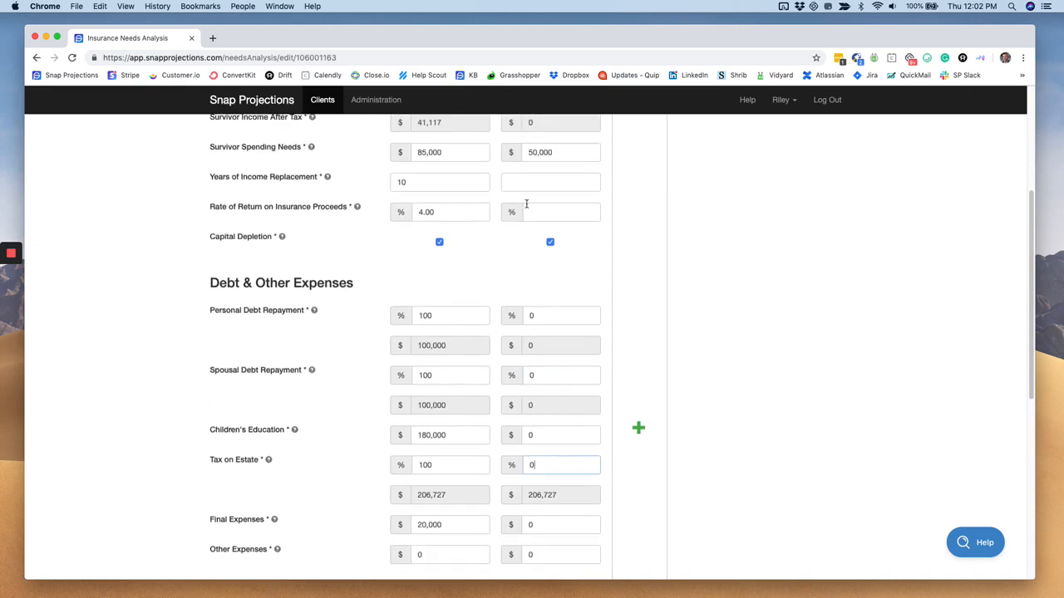
{"action": "scroll", "coordinate": [526, 203], "scroll_direction": "up", "scroll_amount": 1}
{"action": "left_click", "coordinate": [532, 194]}
{"action": "type", "text": "10"}
{"action": "left_click", "coordinate": [551, 219]}
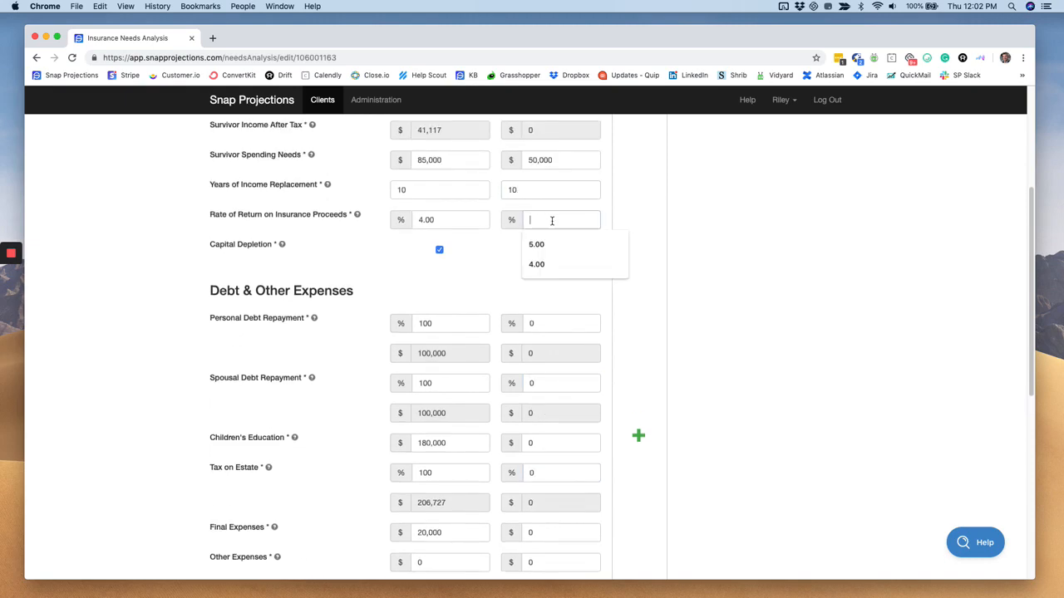
{"action": "type", "text": "4"}
- Set Existing Life Insurance for both Estate and Spouse to 0% in the For Parents analysis
{"action": "scroll", "coordinate": [562, 330], "scroll_direction": "down", "scroll_amount": 8}
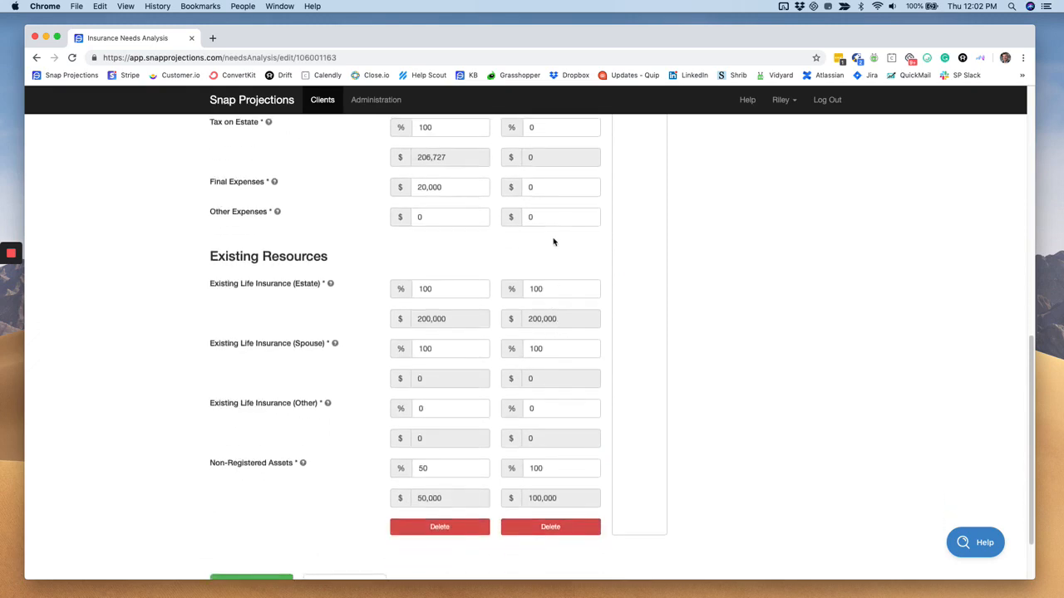
{"action": "scroll", "coordinate": [553, 239], "scroll_direction": "up", "scroll_amount": 5}
{"action": "scroll", "coordinate": [563, 240], "scroll_direction": "down", "scroll_amount": 4}
{"action": "scroll", "coordinate": [586, 301], "scroll_direction": "down", "scroll_amount": 2}
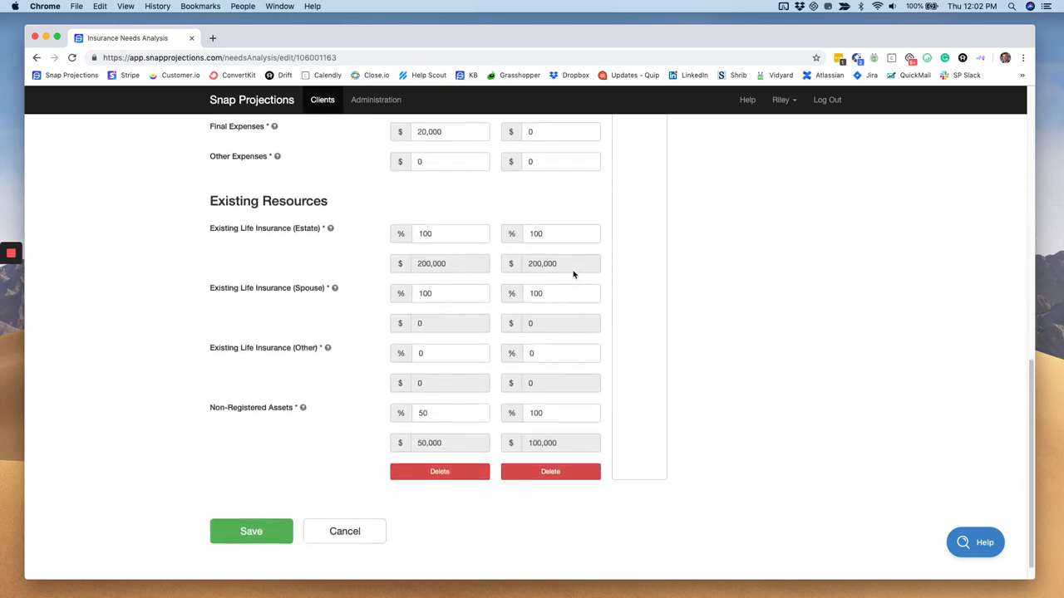
{"action": "double_click", "coordinate": [564, 232]}
{"action": "type", "text": "0"}
{"action": "double_click", "coordinate": [557, 295]}
{"action": "type", "text": "0"}
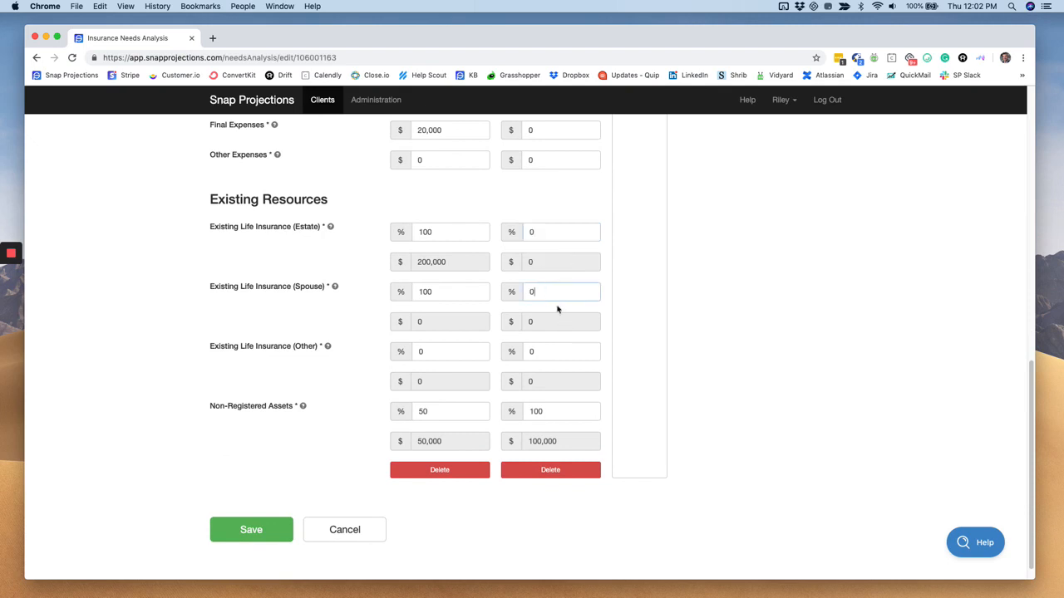
- Set the For Parents analysis's Non-Registered Assets to 0% and save both analyses
{"action": "double_click", "coordinate": [564, 411]}
{"action": "type", "text": "0"}
{"action": "left_click", "coordinate": [529, 531]}
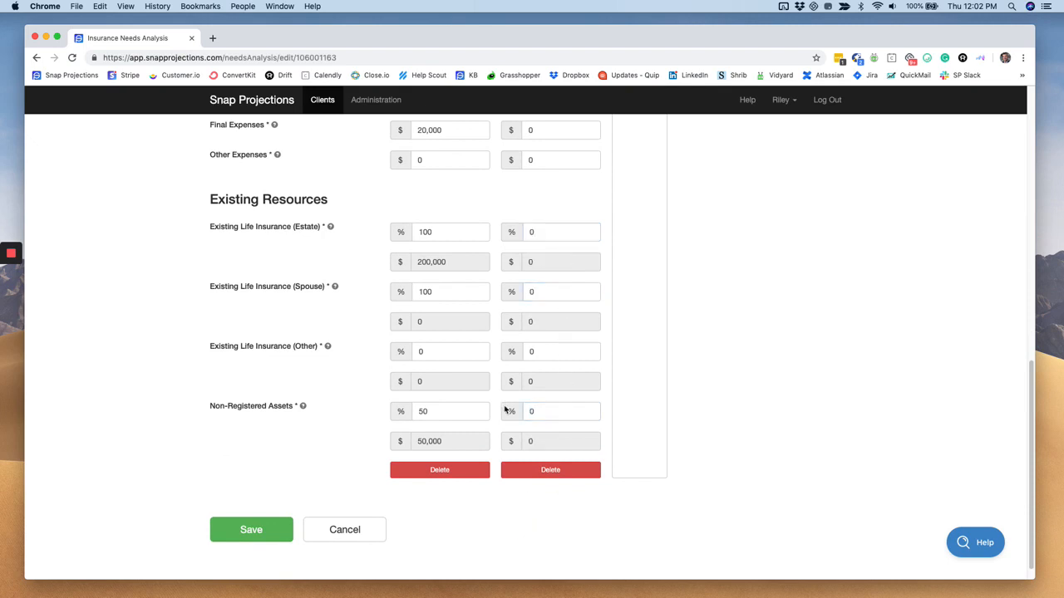
{"action": "left_click", "coordinate": [269, 532]}
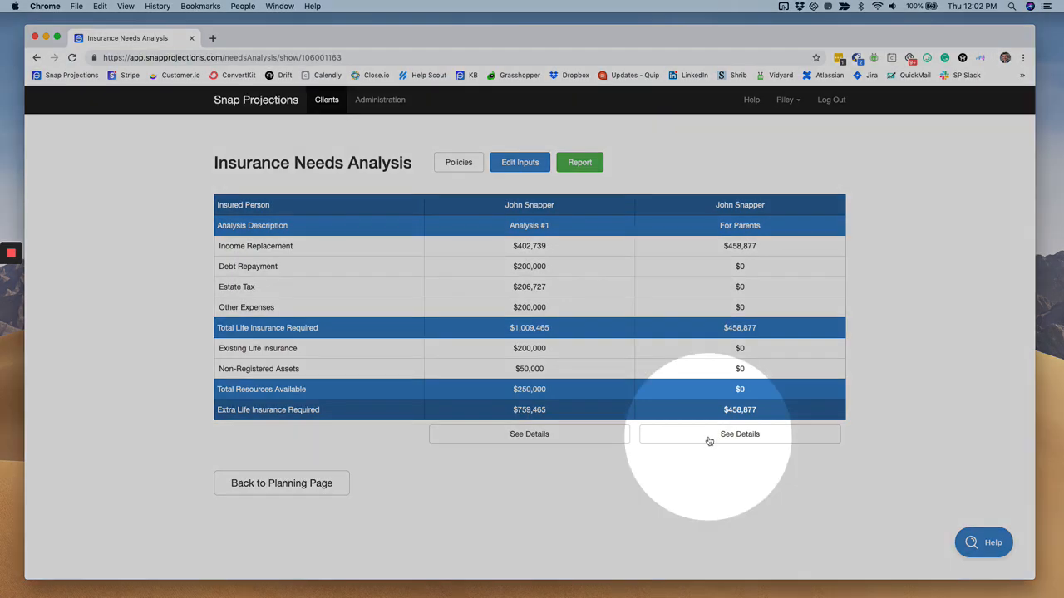
- Open the For Parents analysis's yearly details and examine the Survivor Spending Needs and Extra Life Insurance Required columns
{"action": "left_click", "coordinate": [709, 441]}
{"action": "left_click", "coordinate": [709, 440]}
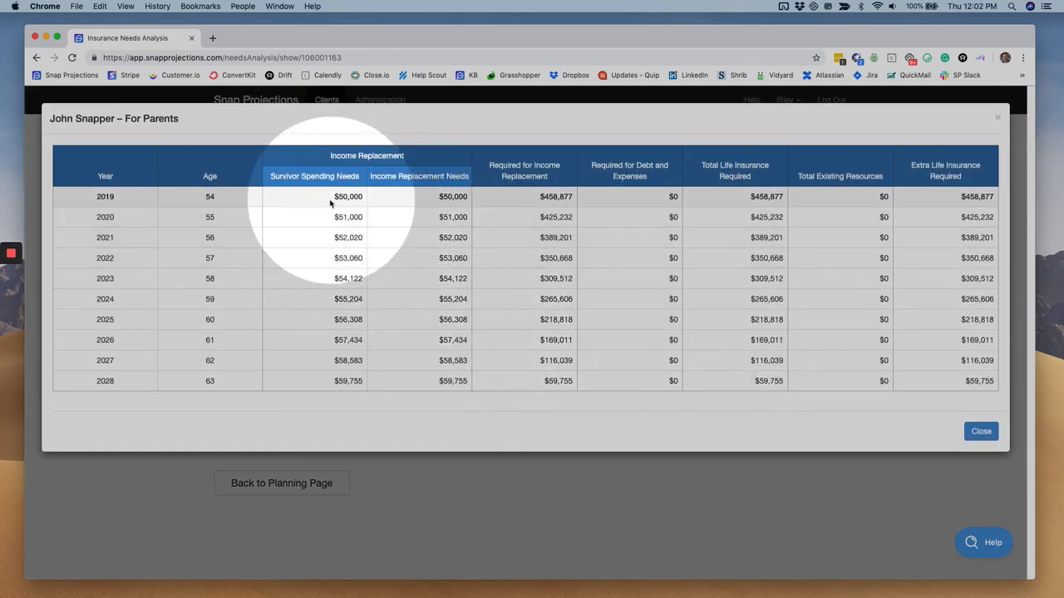
{"action": "left_click_drag", "start_coordinate": [333, 197], "coordinate": [354, 197]}
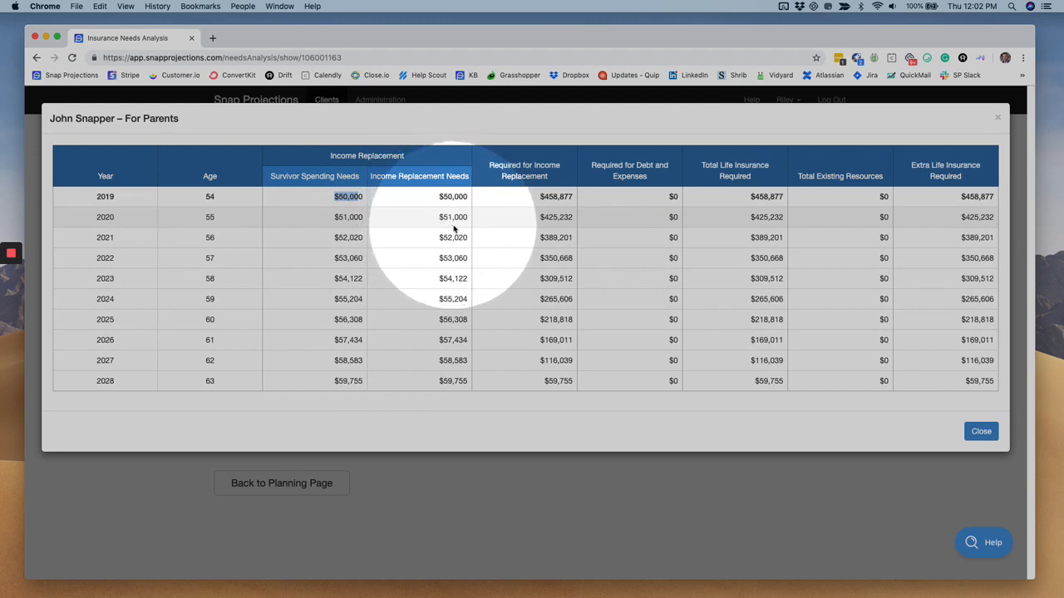
{"action": "left_click_drag", "start_coordinate": [965, 197], "coordinate": [971, 198]}
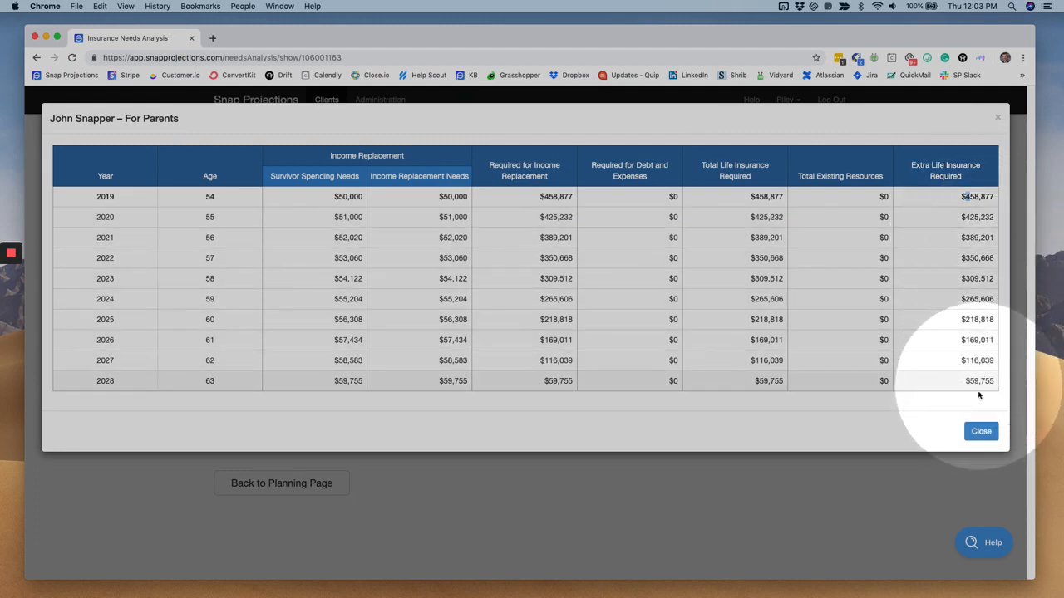
- Close the For Parents details, examine Analysis #1's yearly debt repayment and Extra Life Insurance Required columns, and return to the analysis summary
{"action": "left_click", "coordinate": [981, 433]}
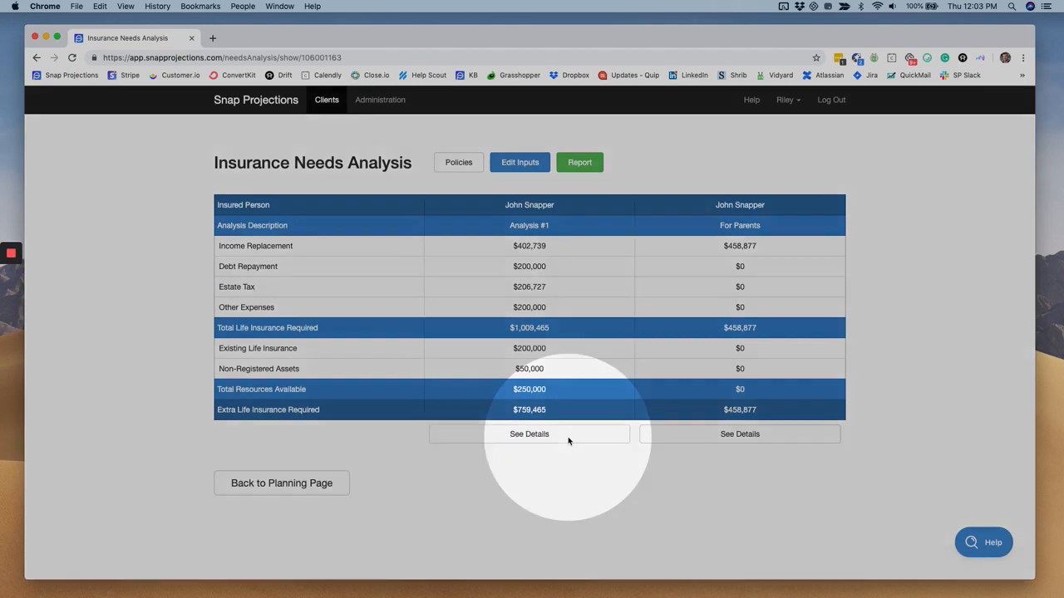
{"action": "left_click", "coordinate": [529, 433]}
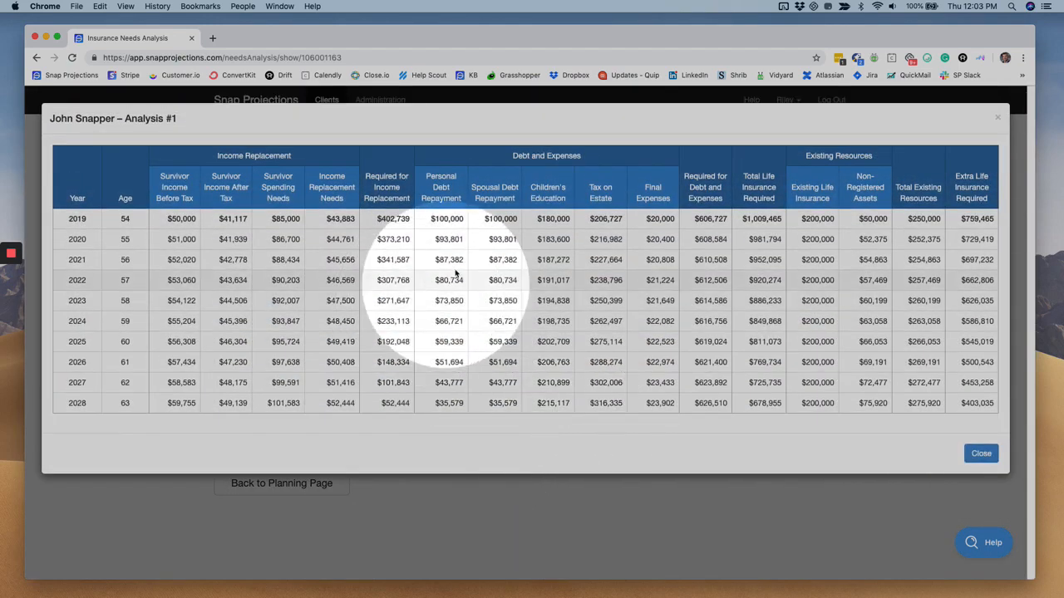
{"action": "left_click_drag", "start_coordinate": [443, 220], "coordinate": [451, 220]}
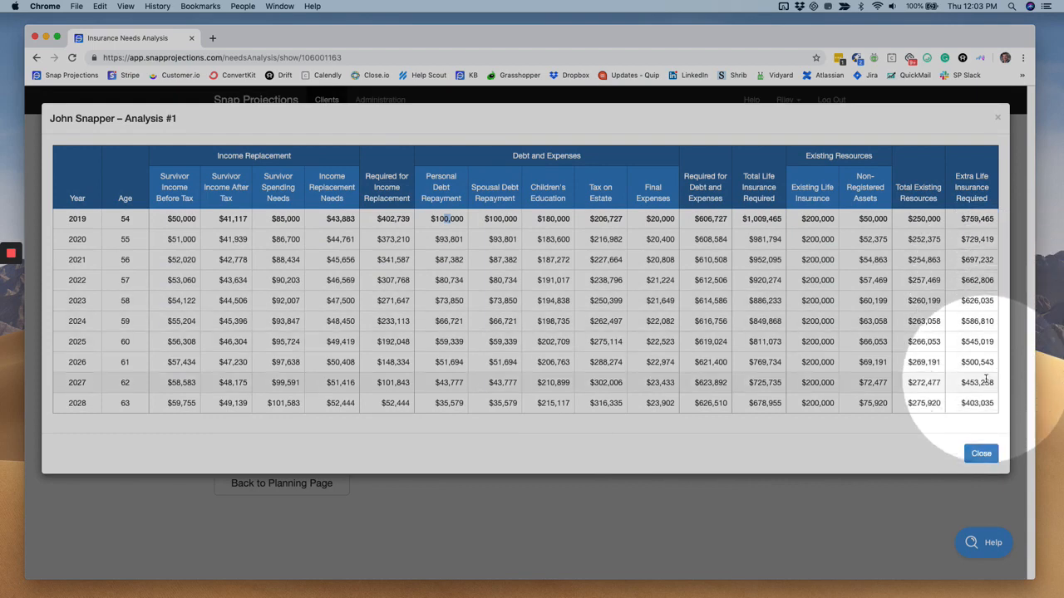
{"action": "left_click", "coordinate": [983, 454]}
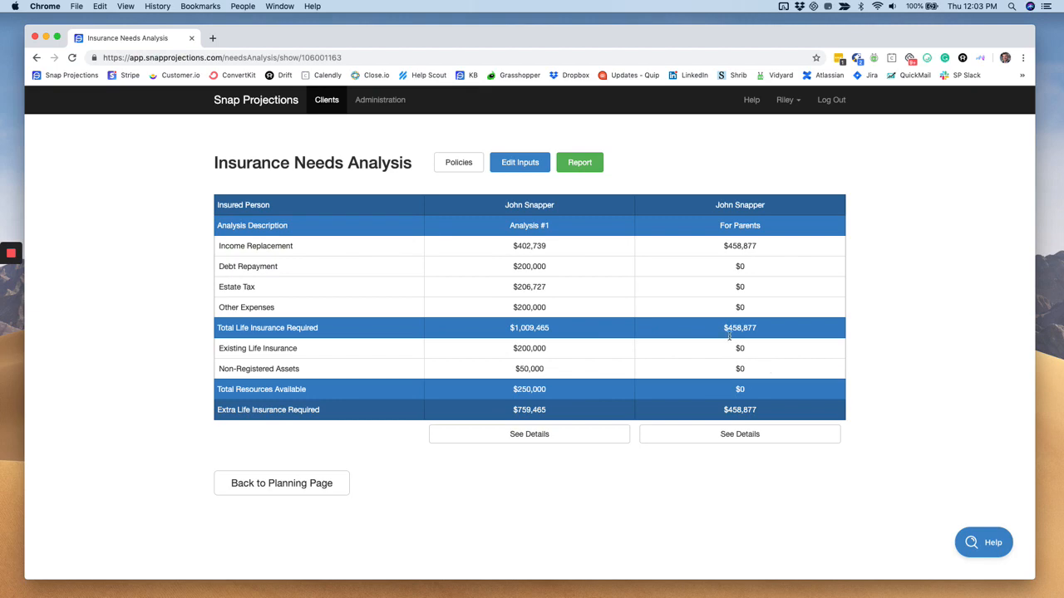
- Open the report builder from the insurance needs analysis and select all report pages for inclusion
{"action": "left_click", "coordinate": [588, 170]}
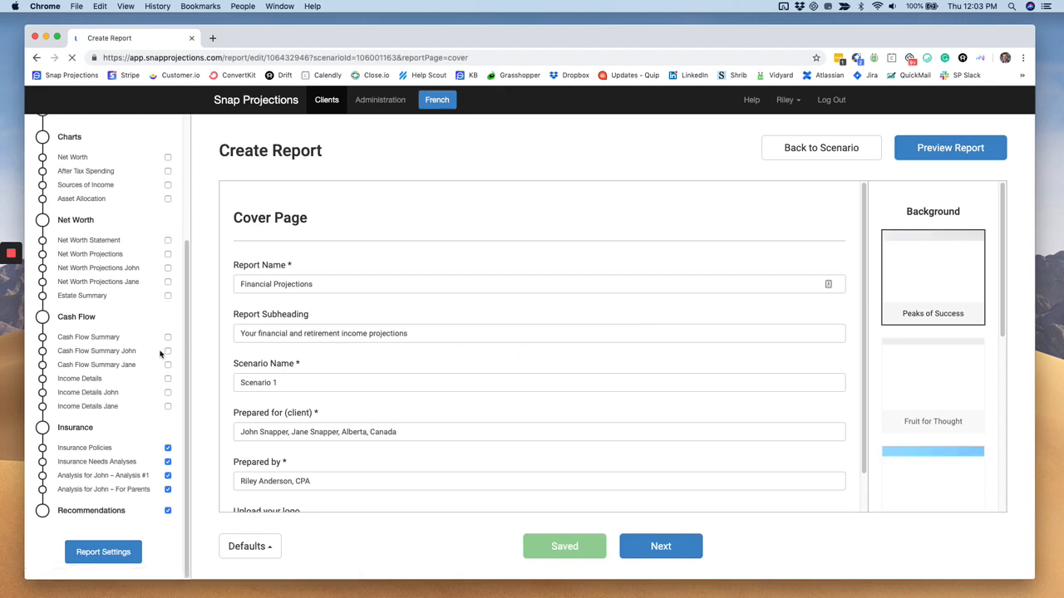
{"action": "scroll", "coordinate": [161, 354], "scroll_direction": "up", "scroll_amount": 3}
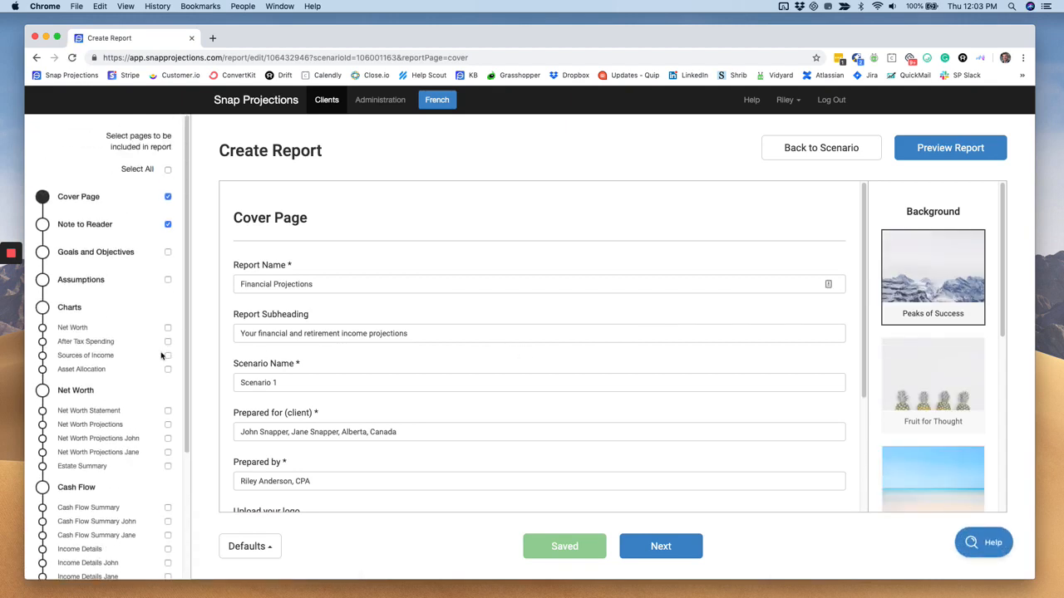
{"action": "left_click", "coordinate": [167, 170]}
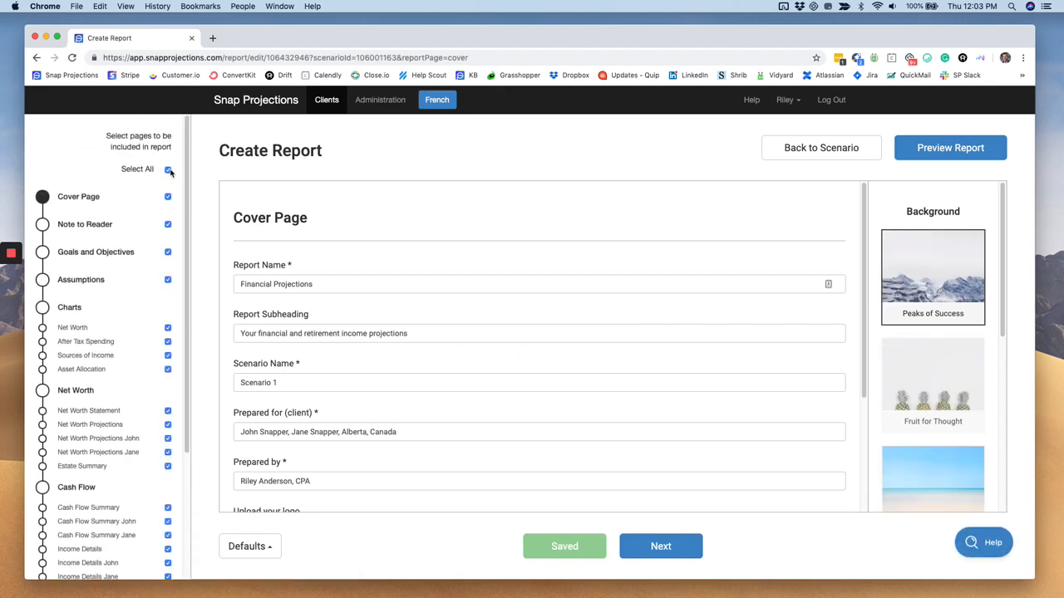
{"action": "scroll", "coordinate": [166, 486], "scroll_direction": "down", "scroll_amount": 3}
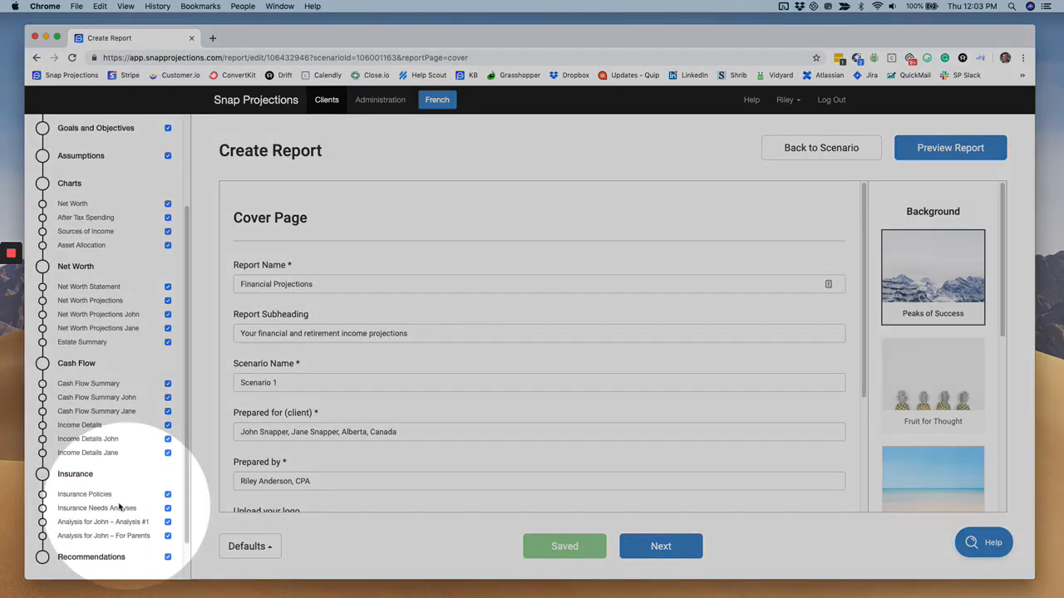
{"action": "scroll", "coordinate": [103, 316], "scroll_direction": "up", "scroll_amount": 3}
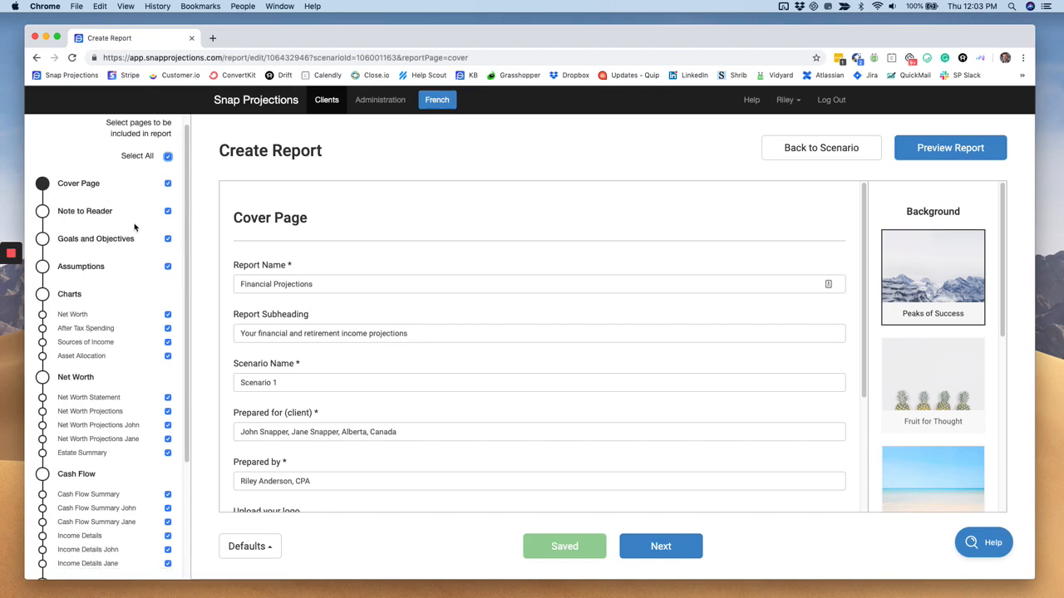
- Clear the full page selection and include only the Cover Page, all four Insurance pages and Recommendations in the report
{"action": "left_click", "coordinate": [167, 157]}
{"action": "left_click", "coordinate": [168, 185]}
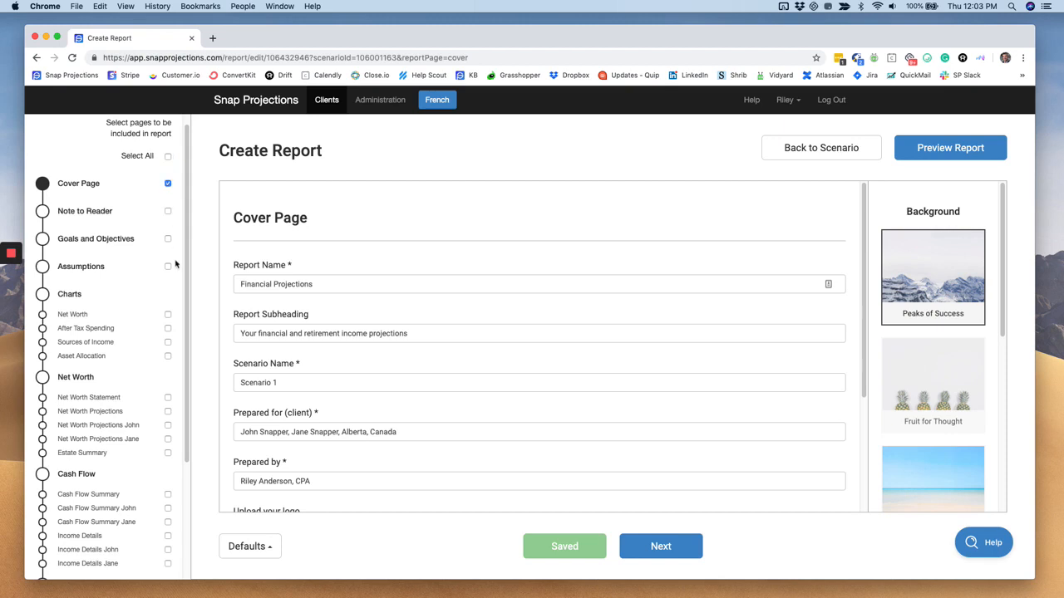
{"action": "scroll", "coordinate": [186, 307], "scroll_direction": "down", "scroll_amount": 4}
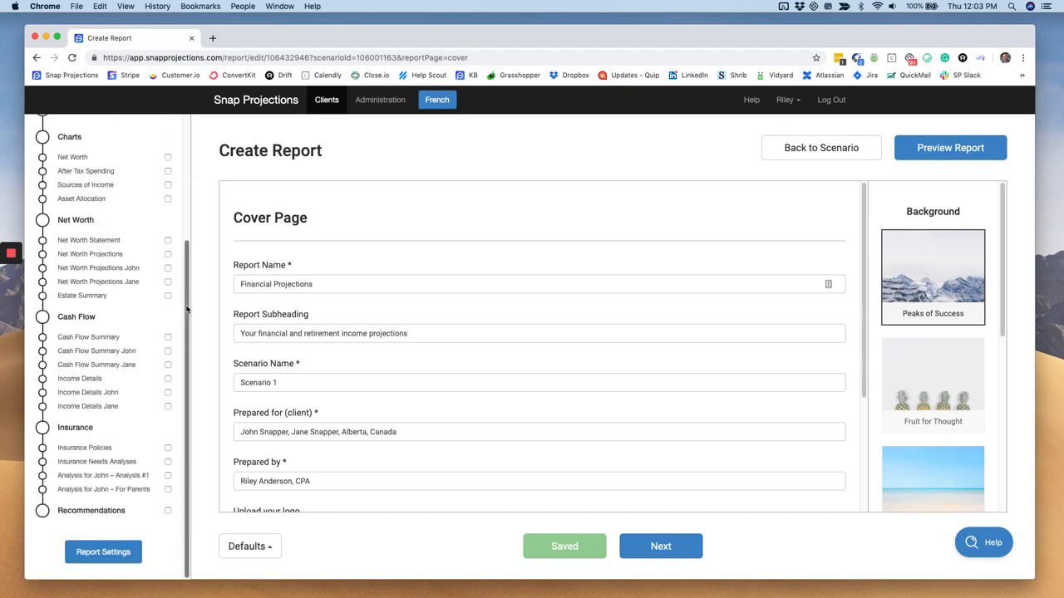
{"action": "left_click", "coordinate": [168, 448]}
{"action": "left_click", "coordinate": [167, 462]}
{"action": "left_click", "coordinate": [167, 475]}
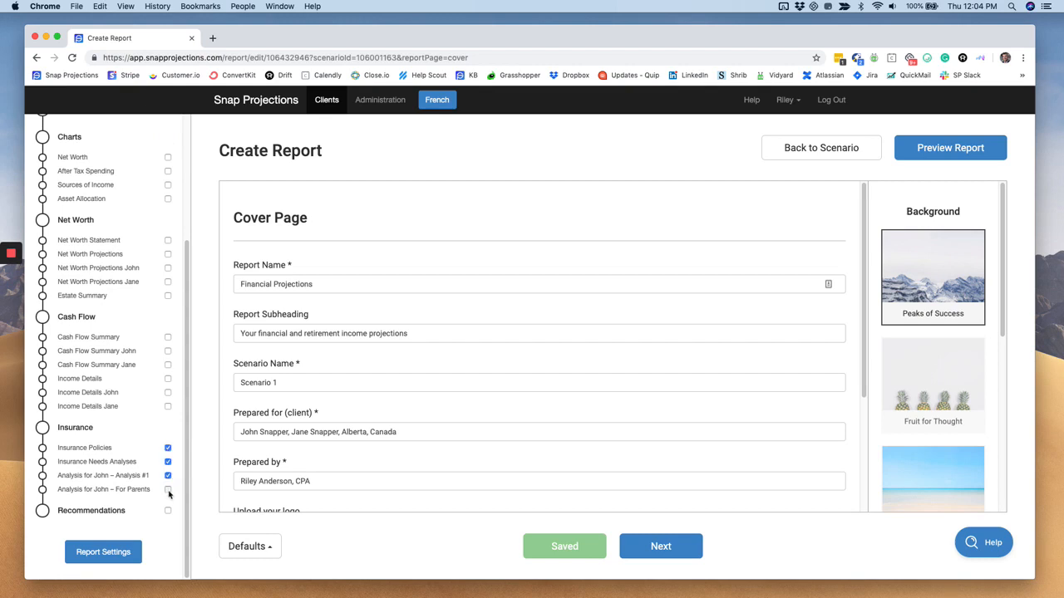
{"action": "left_click", "coordinate": [168, 489]}
{"action": "left_click", "coordinate": [122, 517]}
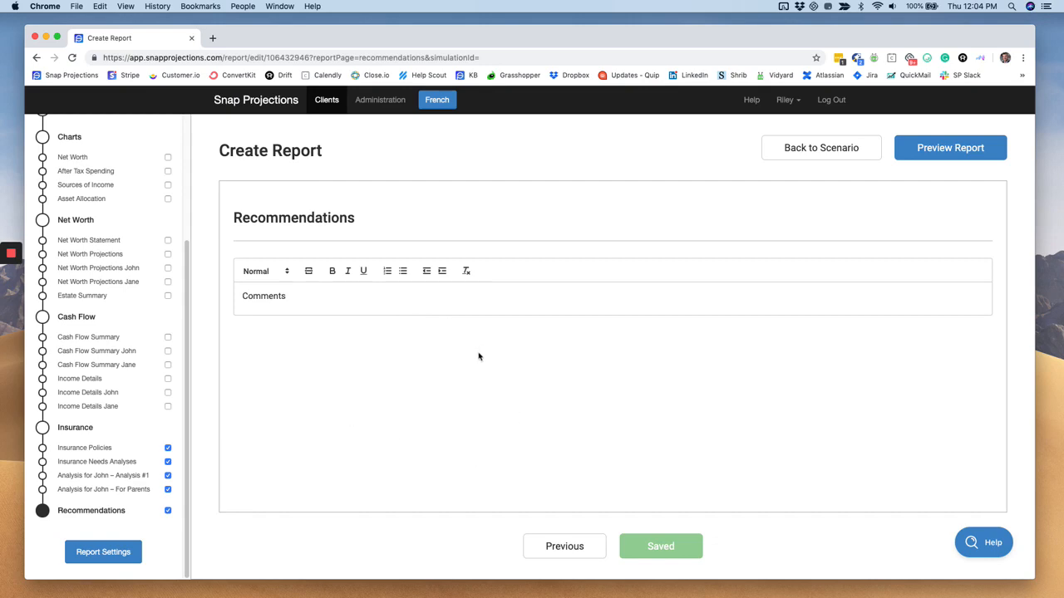
- Preview the report and examine its Cover Page, Note to Reader, insurance policy tables, Insurance Needs Analyses and Analysis #1 pages
{"action": "left_click", "coordinate": [969, 150]}
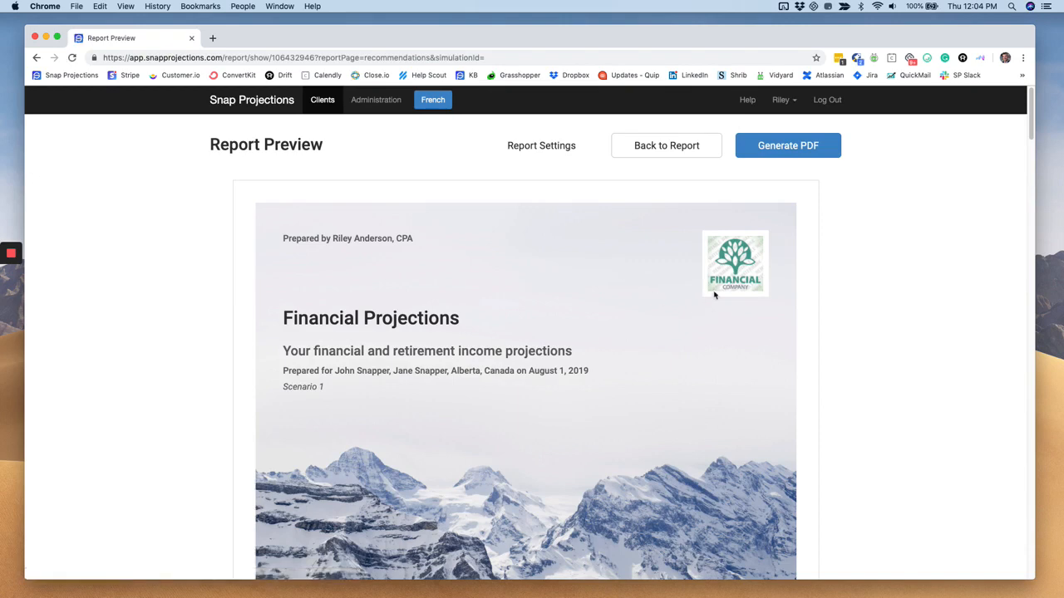
{"action": "scroll", "coordinate": [449, 349], "scroll_direction": "down", "scroll_amount": 4}
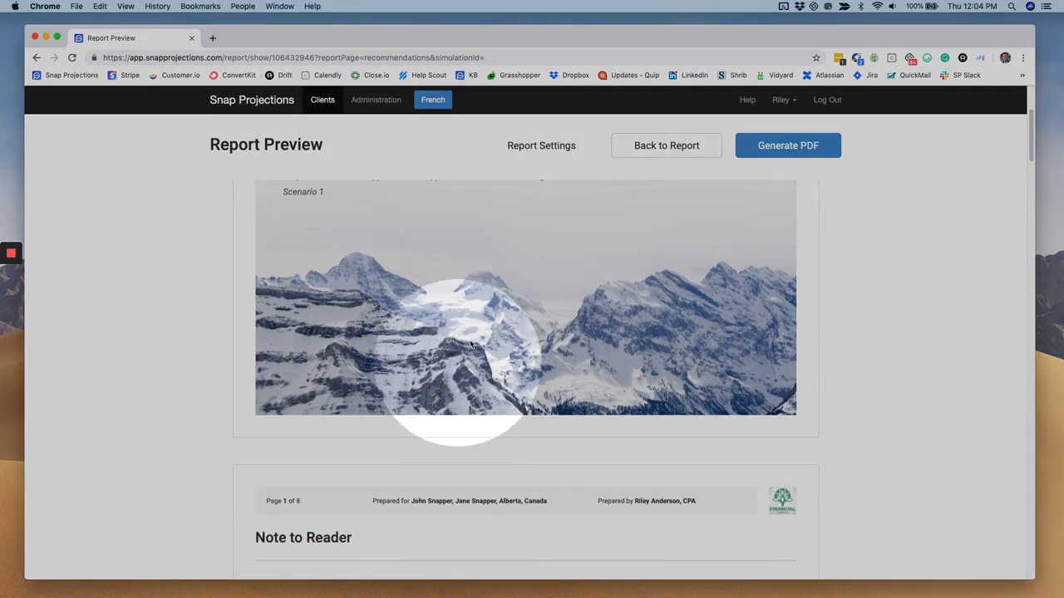
{"action": "scroll", "coordinate": [564, 370], "scroll_direction": "down", "scroll_amount": 7}
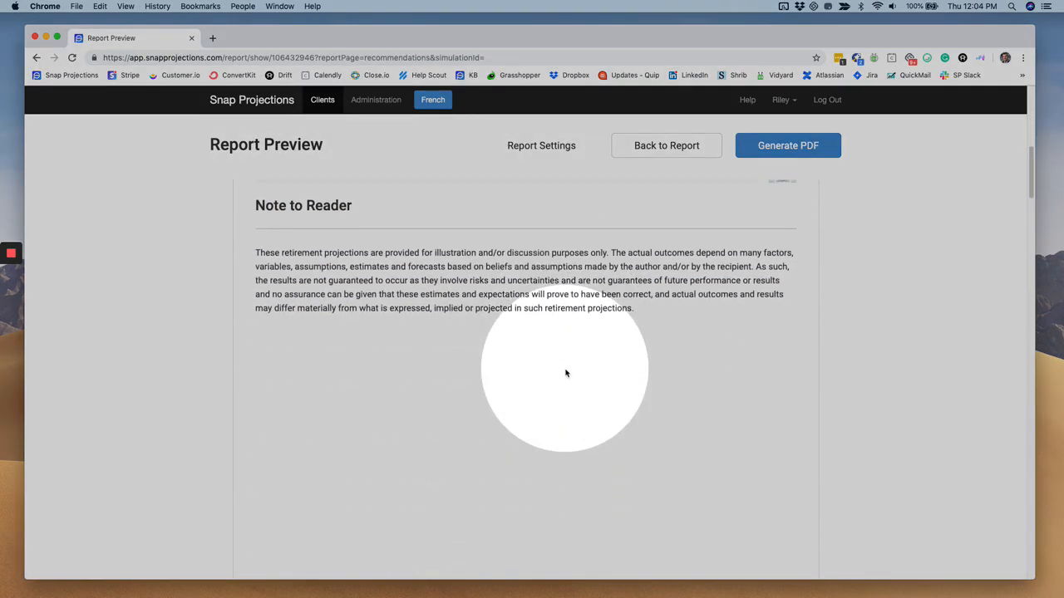
{"action": "scroll", "coordinate": [565, 373], "scroll_direction": "down", "scroll_amount": 15}
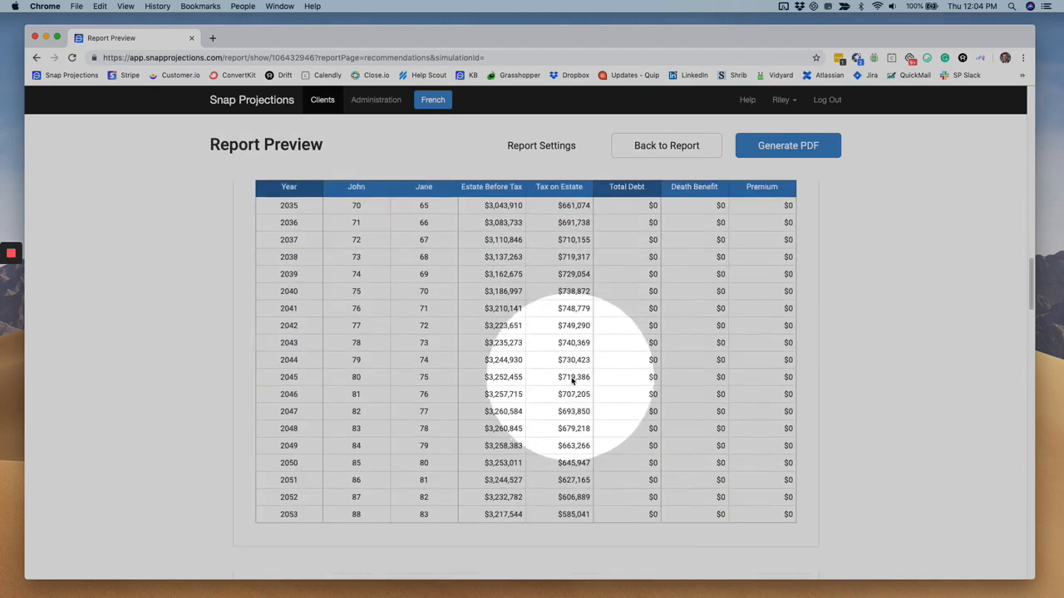
{"action": "scroll", "coordinate": [573, 382], "scroll_direction": "down", "scroll_amount": 15}
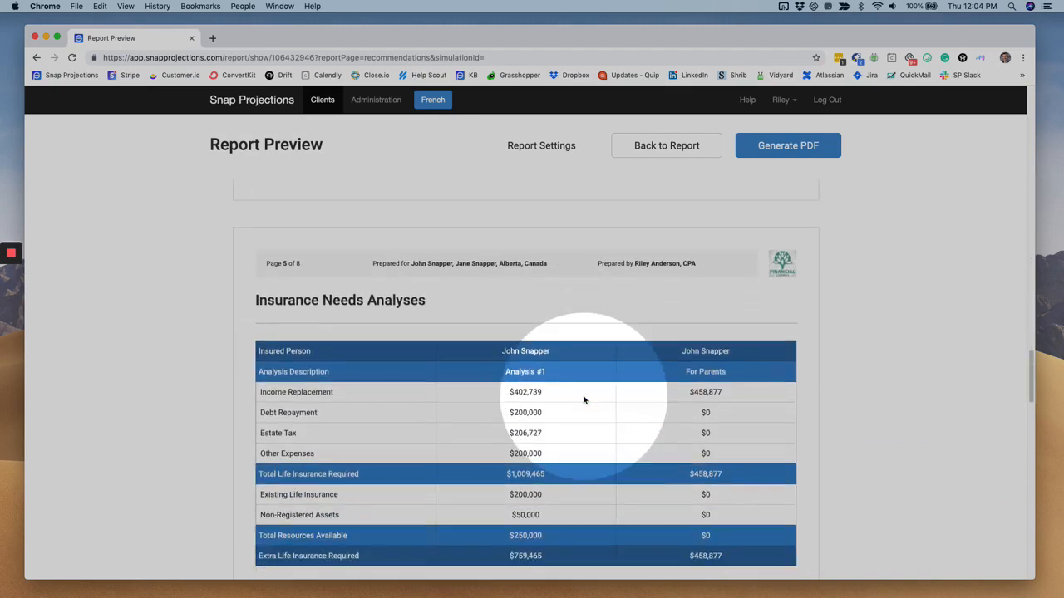
{"action": "scroll", "coordinate": [583, 400], "scroll_direction": "down", "scroll_amount": 2}
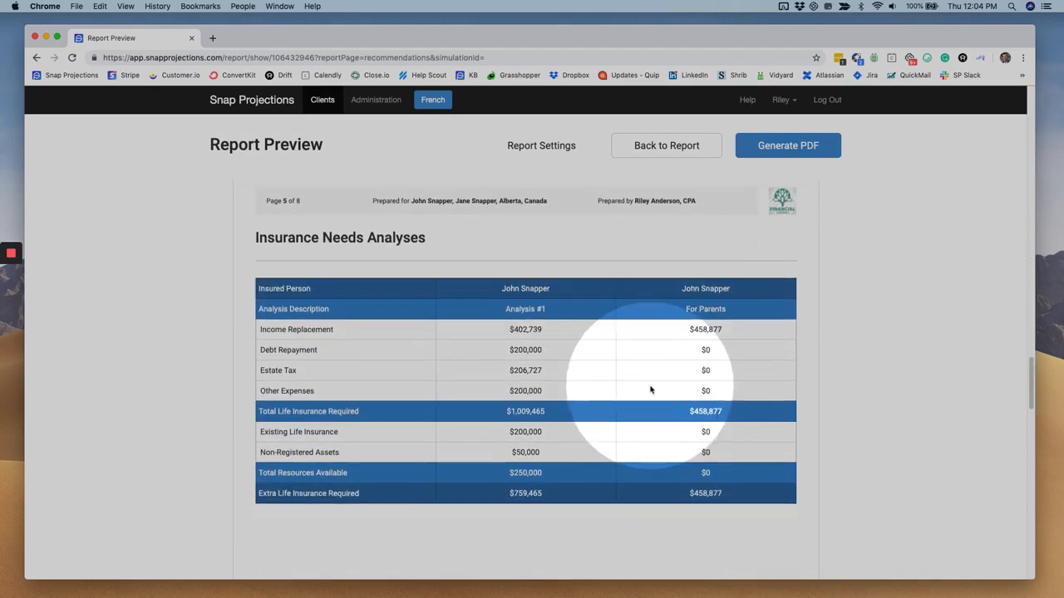
{"action": "scroll", "coordinate": [651, 390], "scroll_direction": "down", "scroll_amount": 6}
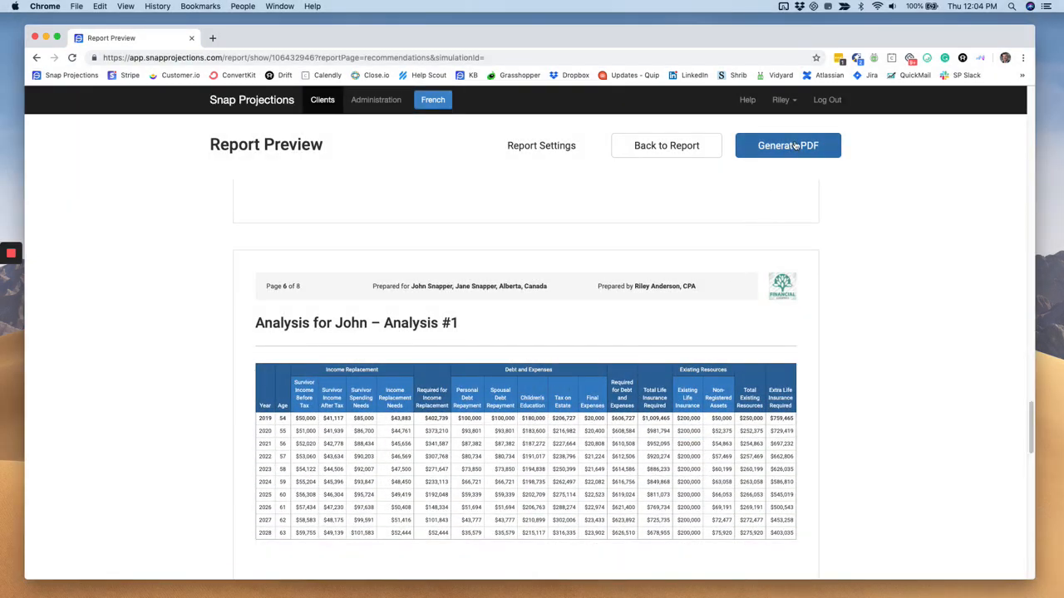
- Generate the report as a PDF, download it and open it in Preview
{"action": "left_click", "coordinate": [796, 145]}
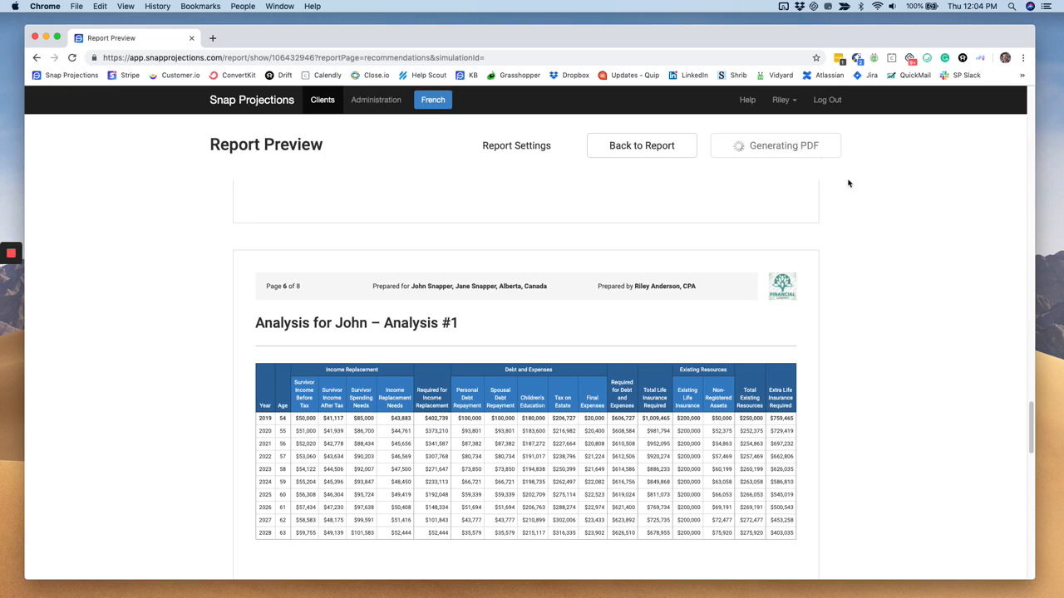
{"action": "left_click", "coordinate": [802, 150]}
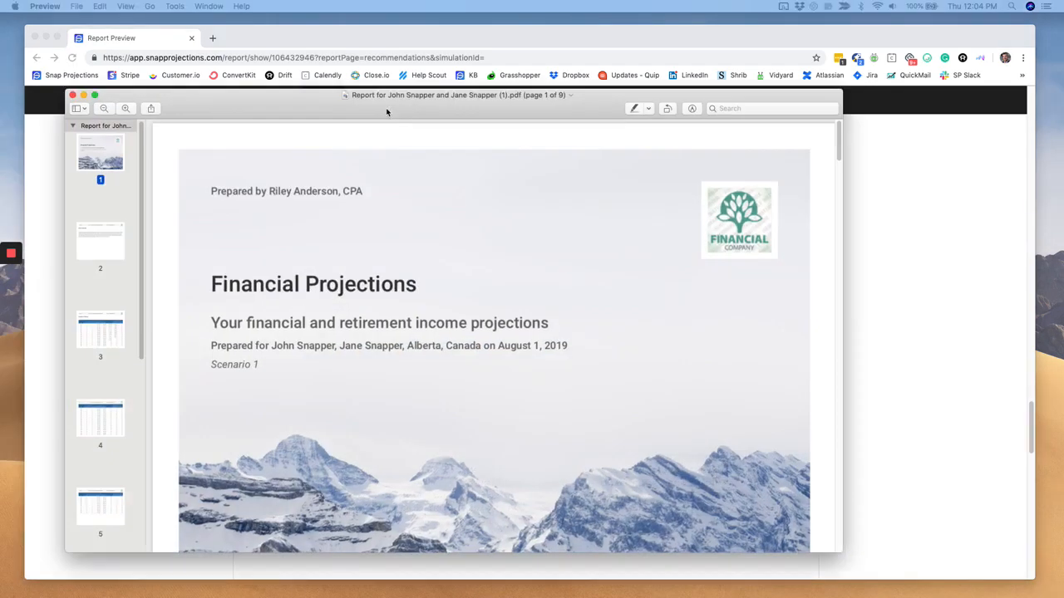
- Read through the PDF from the cover to Recommendations, examining the Insurance Policies, Insurance Needs Analyses and For Parents tables
{"action": "scroll", "coordinate": [403, 287], "scroll_direction": "down", "scroll_amount": 1}
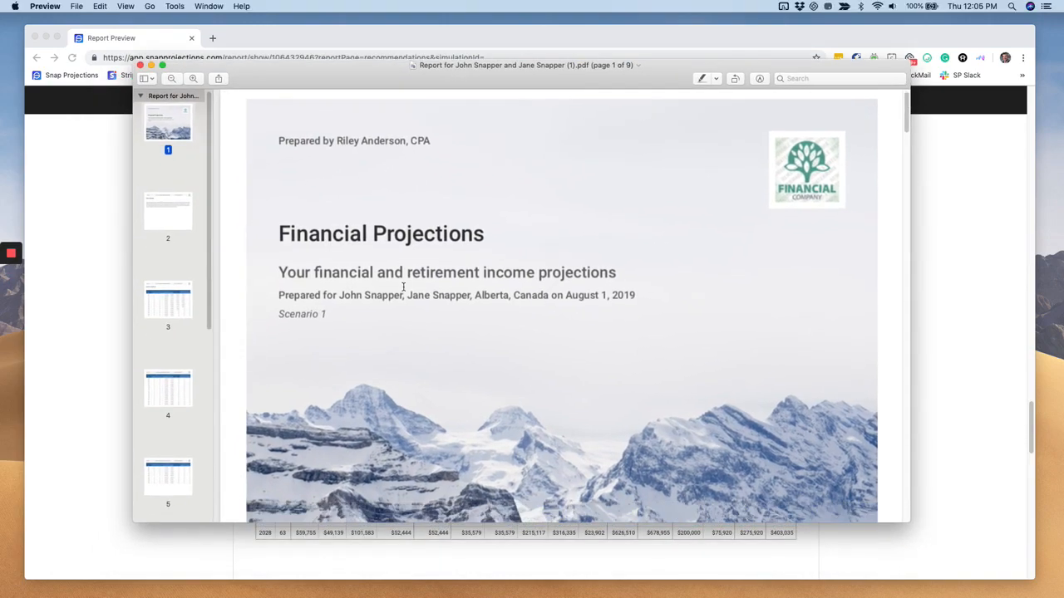
{"action": "scroll", "coordinate": [905, 499], "scroll_direction": "down", "scroll_amount": 10}
{"action": "left_click_drag", "start_coordinate": [909, 522], "coordinate": [776, 566]}
{"action": "left_click", "coordinate": [171, 78]}
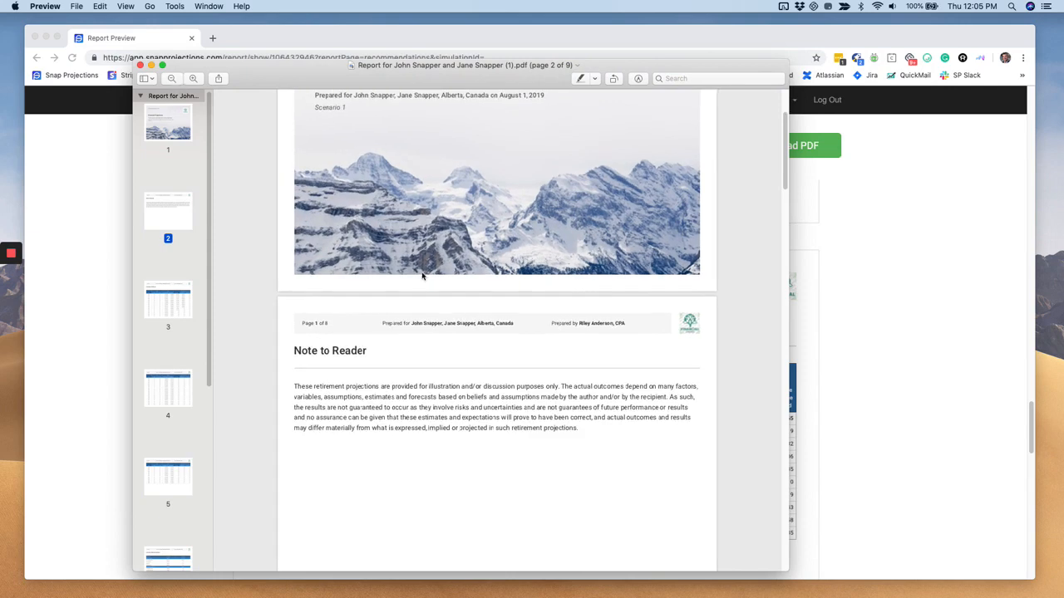
{"action": "scroll", "coordinate": [456, 304], "scroll_direction": "down", "scroll_amount": 2}
{"action": "scroll", "coordinate": [456, 304], "scroll_direction": "down", "scroll_amount": 10}
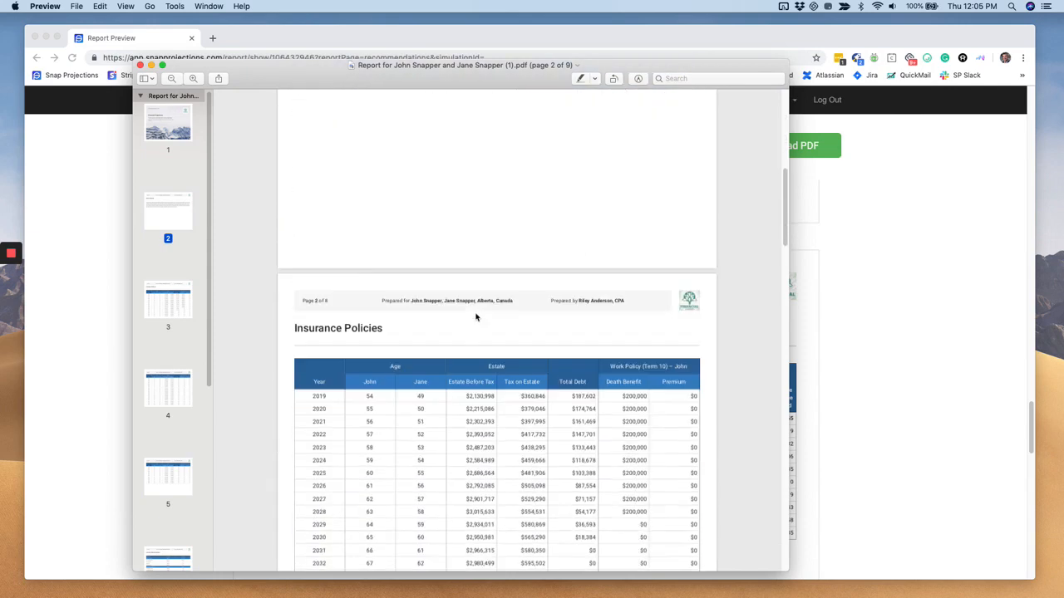
{"action": "scroll", "coordinate": [480, 319], "scroll_direction": "down", "scroll_amount": 2}
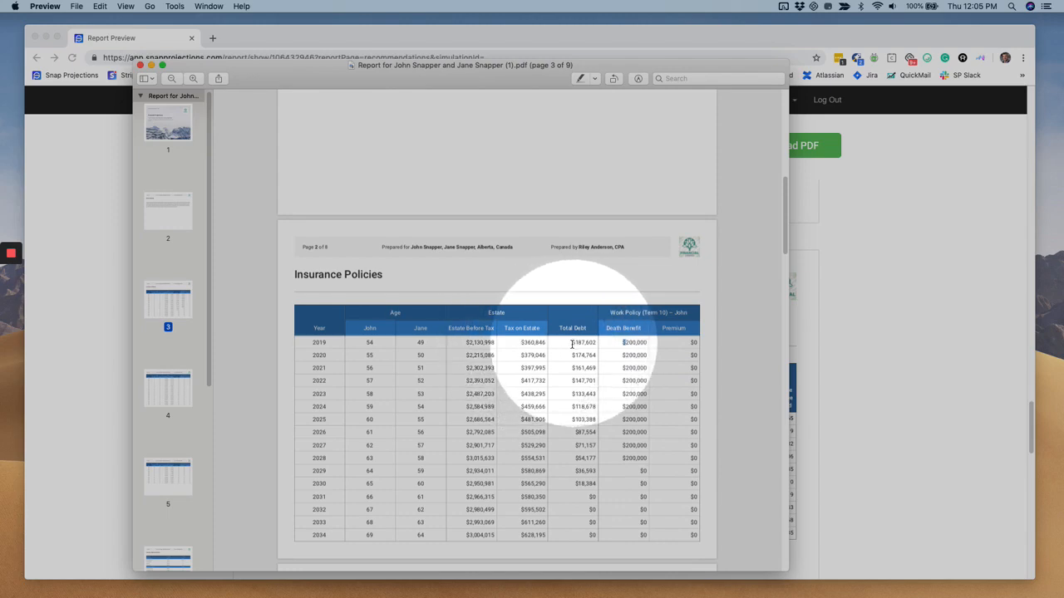
{"action": "scroll", "coordinate": [582, 357], "scroll_direction": "down", "scroll_amount": 10}
{"action": "scroll", "coordinate": [596, 385], "scroll_direction": "down", "scroll_amount": 15}
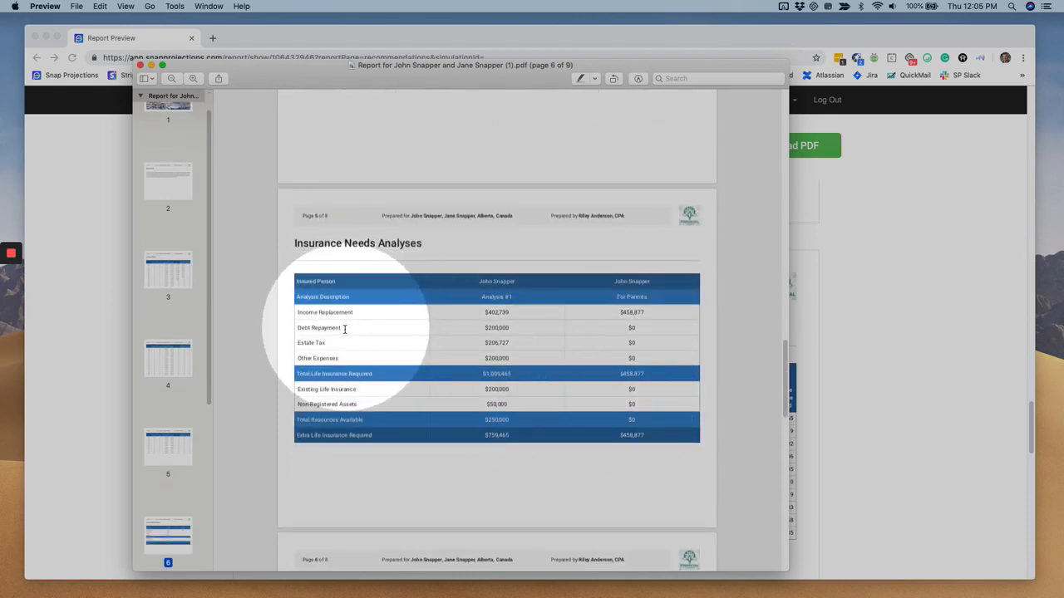
{"action": "scroll", "coordinate": [356, 360], "scroll_direction": "down", "scroll_amount": 15}
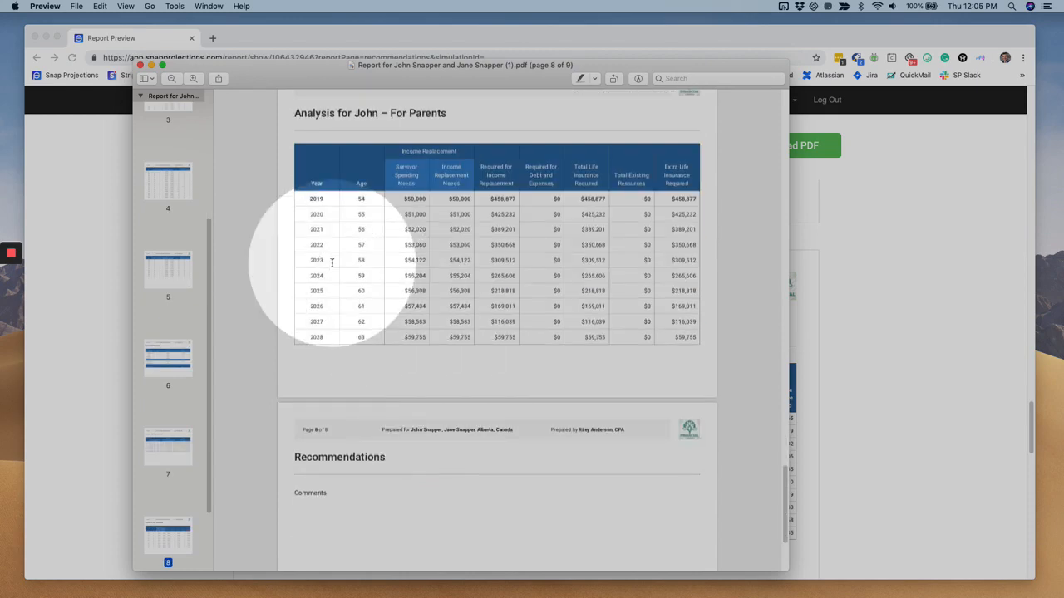
{"action": "scroll", "coordinate": [440, 315], "scroll_direction": "down", "scroll_amount": 5}
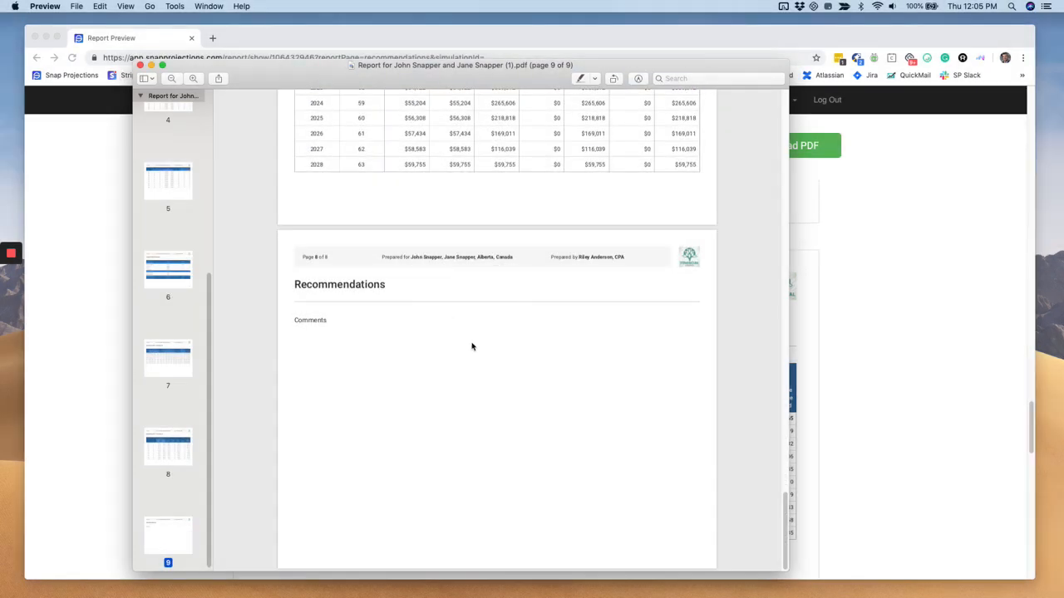
- Switch back to Chrome, leave the report preview and report builder, and return to Scenario 1
{"action": "left_click", "coordinate": [910, 243]}
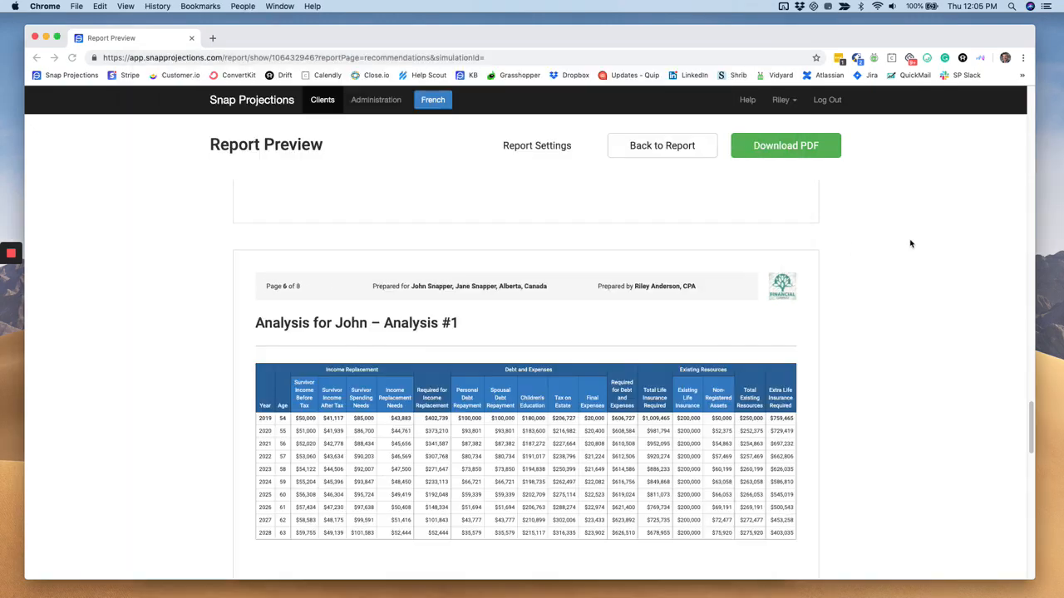
{"action": "left_click", "coordinate": [675, 154]}
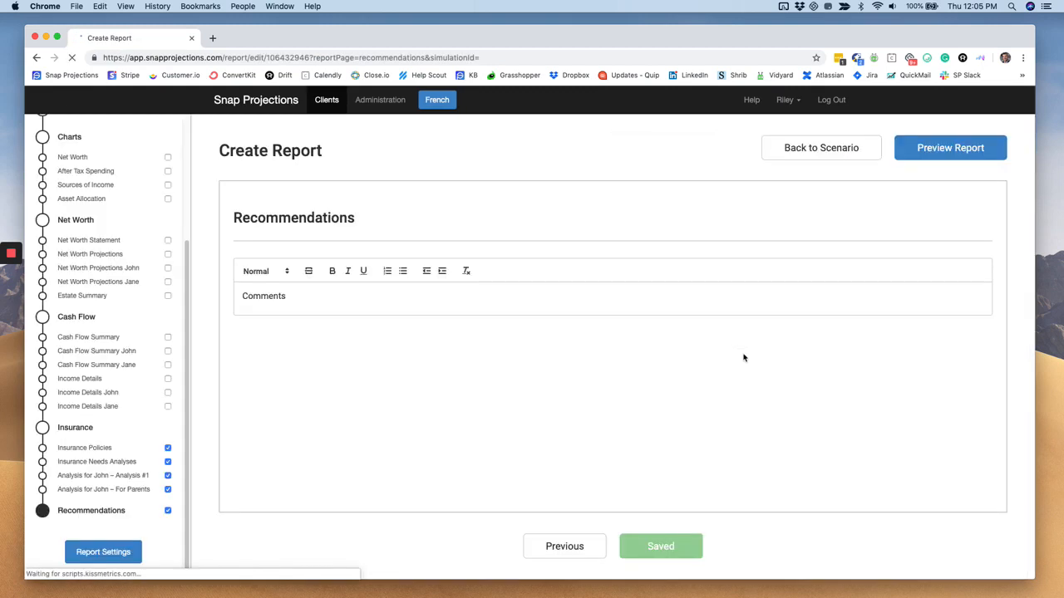
{"action": "left_click", "coordinate": [806, 148]}
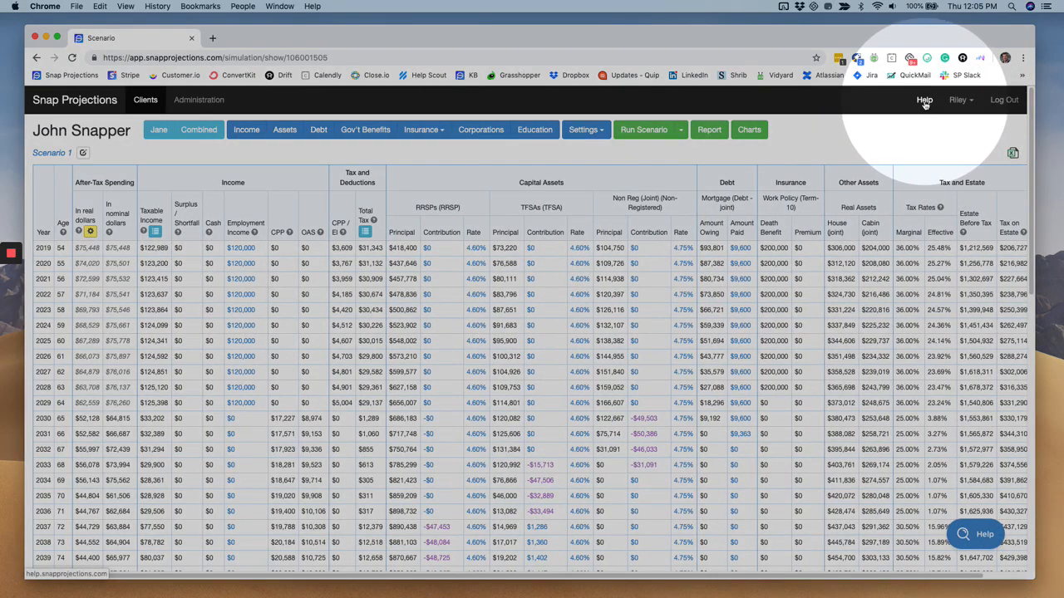
- Open the online help knowledge base and search it for "Insurance"
{"action": "left_click", "coordinate": [925, 101]}
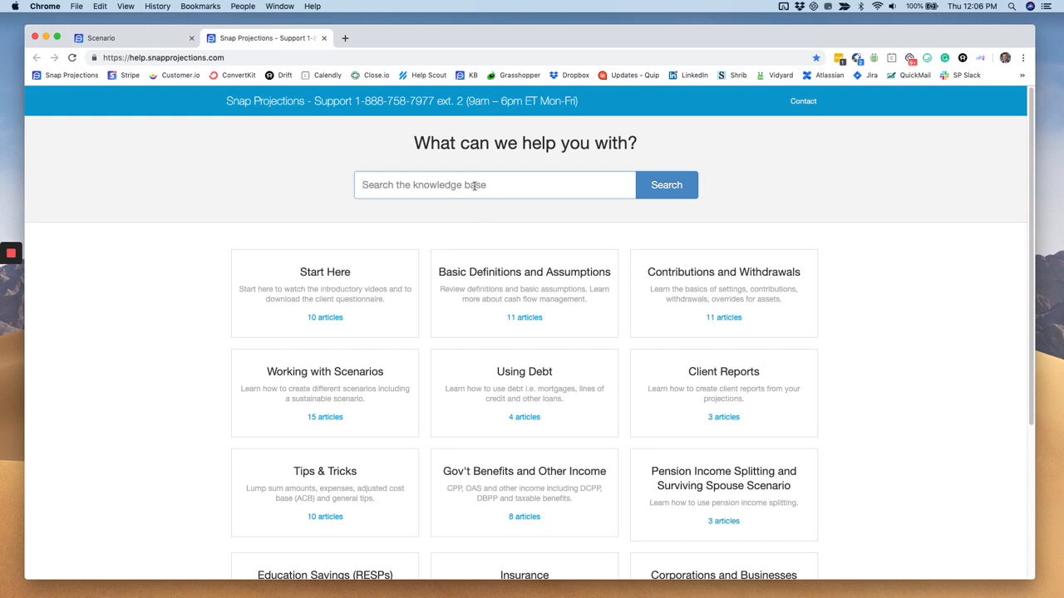
{"action": "left_click", "coordinate": [474, 186]}
{"action": "type", "text": "Insurance"}
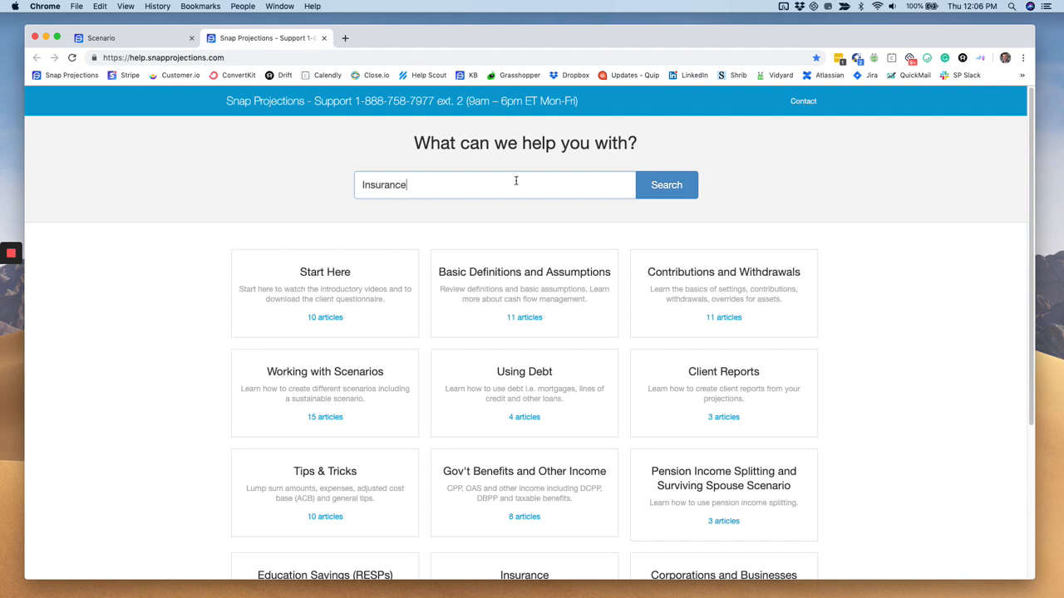
{"action": "left_click", "coordinate": [677, 187]}
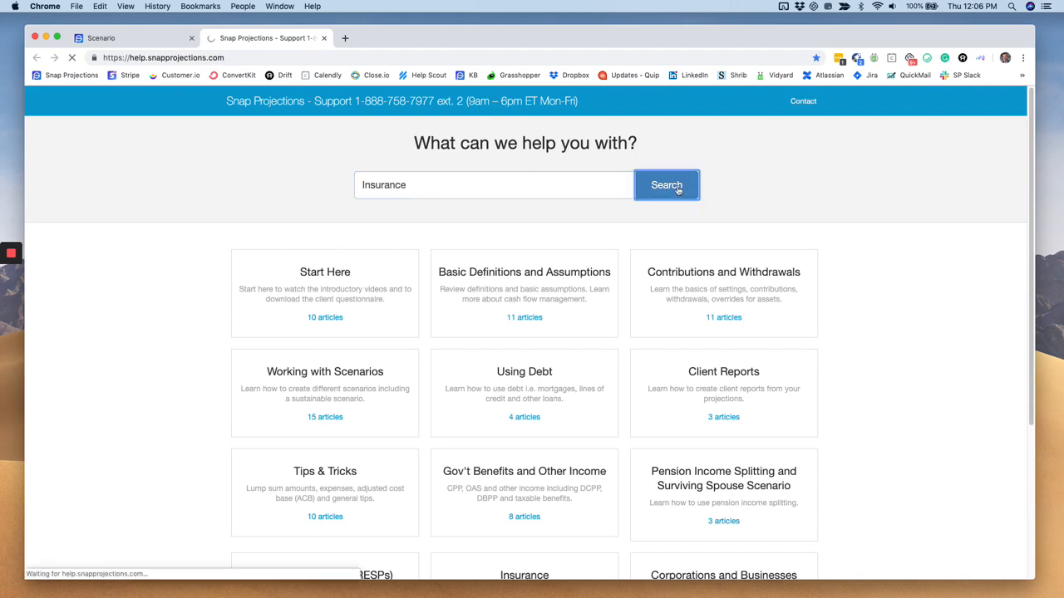